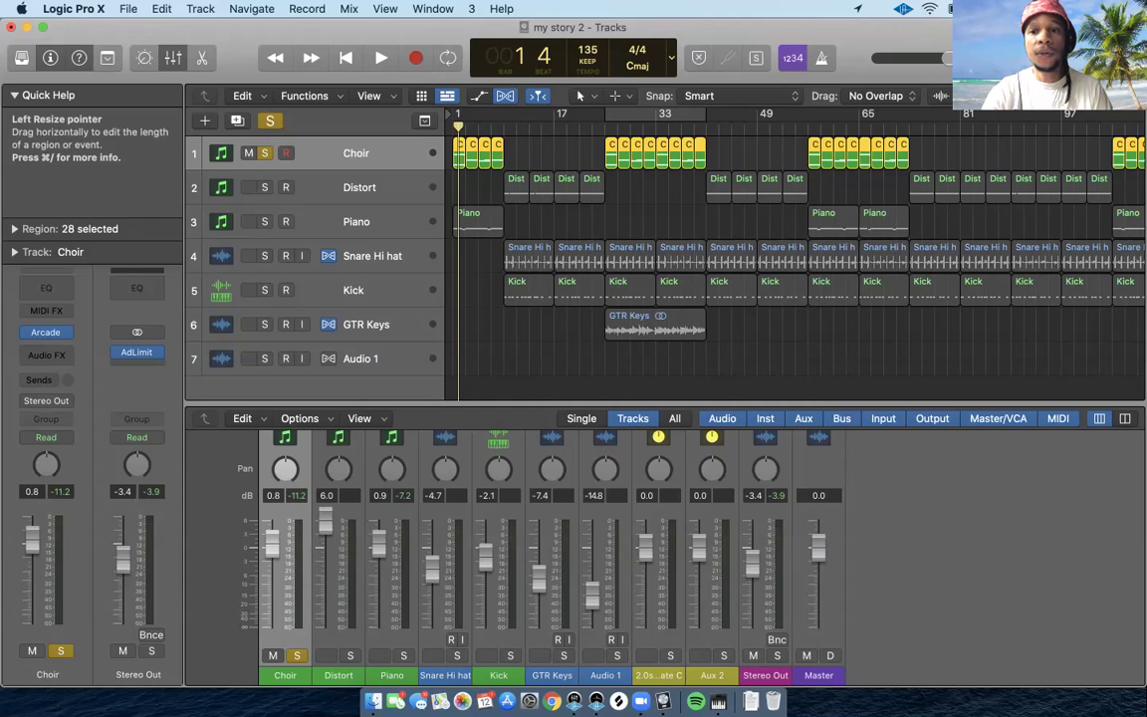
# Deselect the Choir regions and return the playhead to bar 1
pyautogui.click(816, 383)
pyautogui.press('Return')
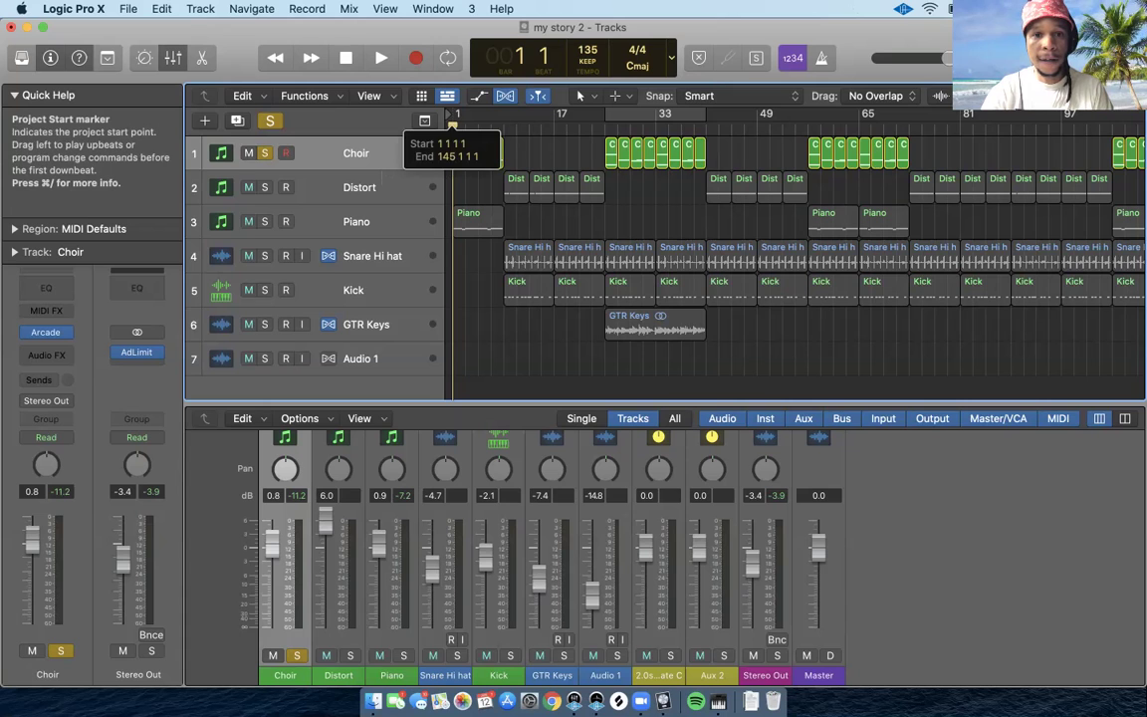
# Loop bars 1–9, play and stop the soloed Choir, and hide Quick Help
pyautogui.moveTo(454, 116); pyautogui.dragTo(503, 116)
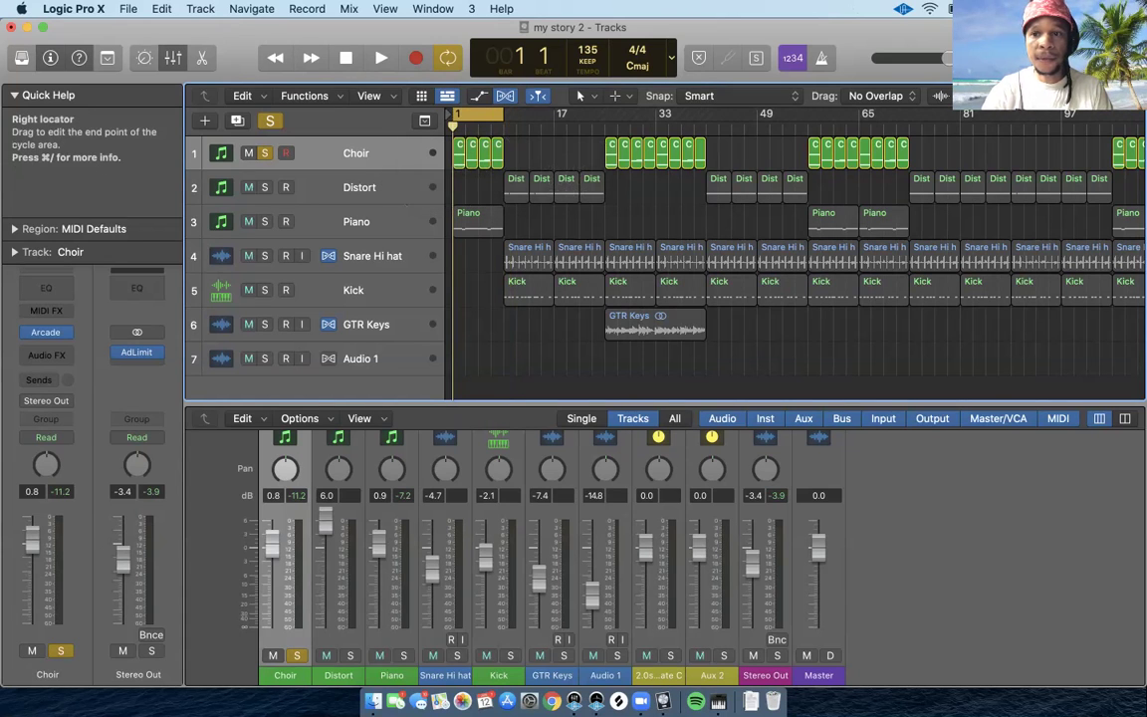
pyautogui.press('space')
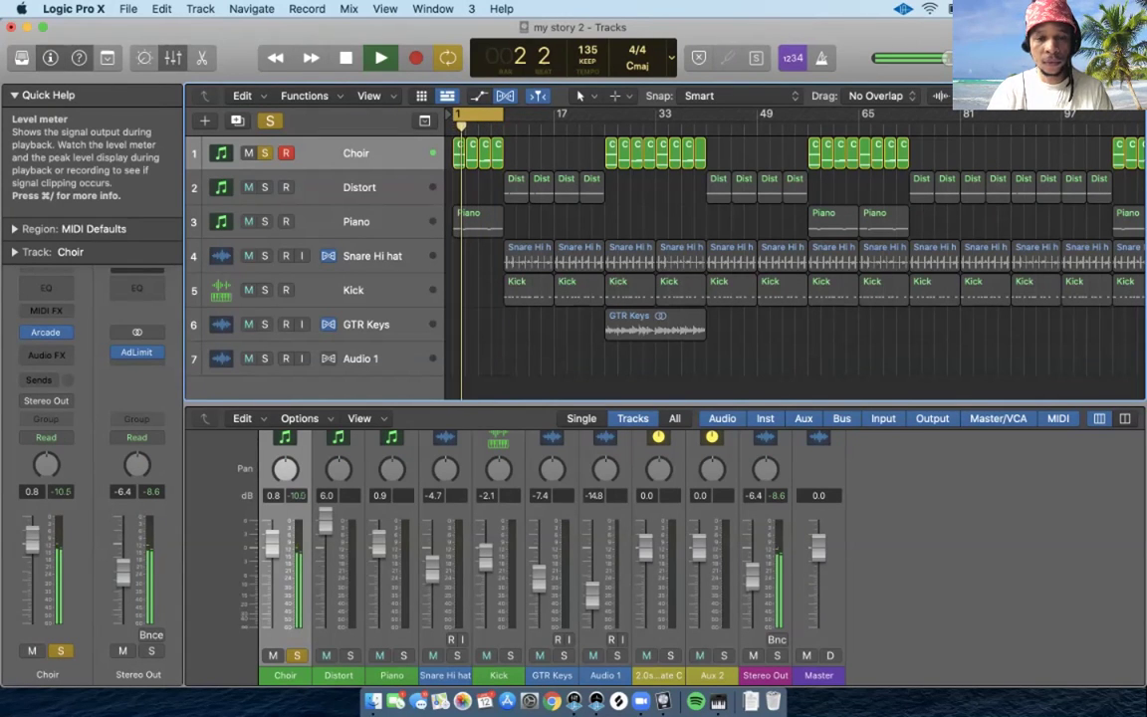
pyautogui.press('space')
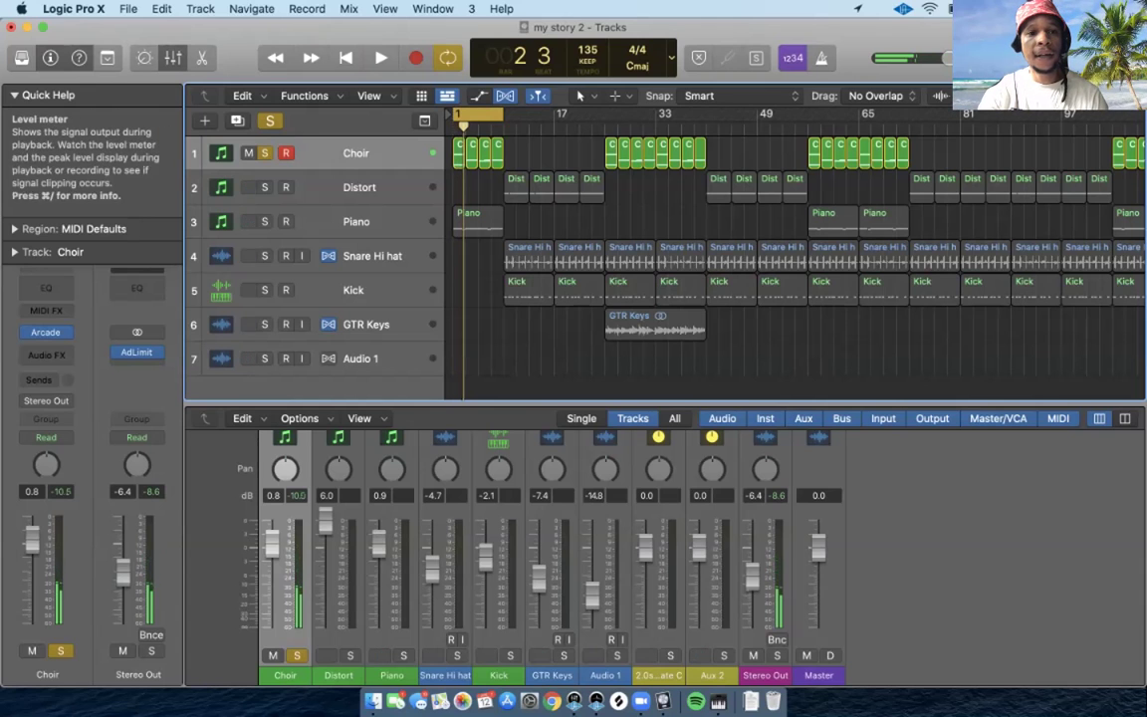
pyautogui.moveTo(45, 332)
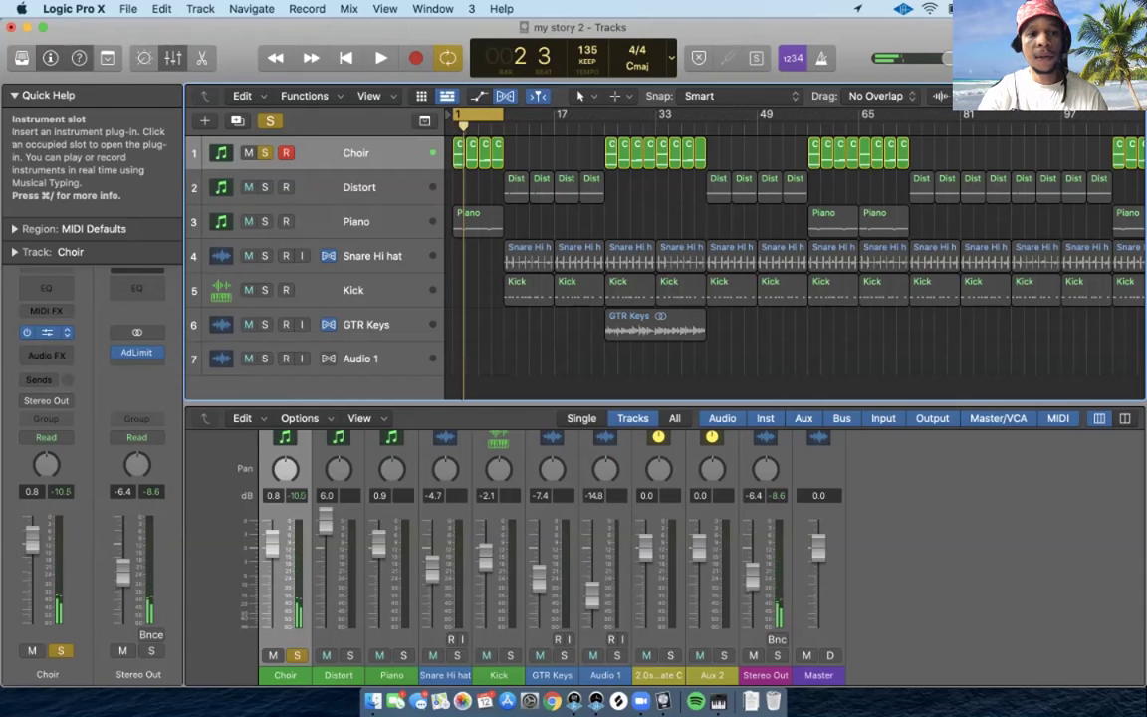
pyautogui.click(30, 95)
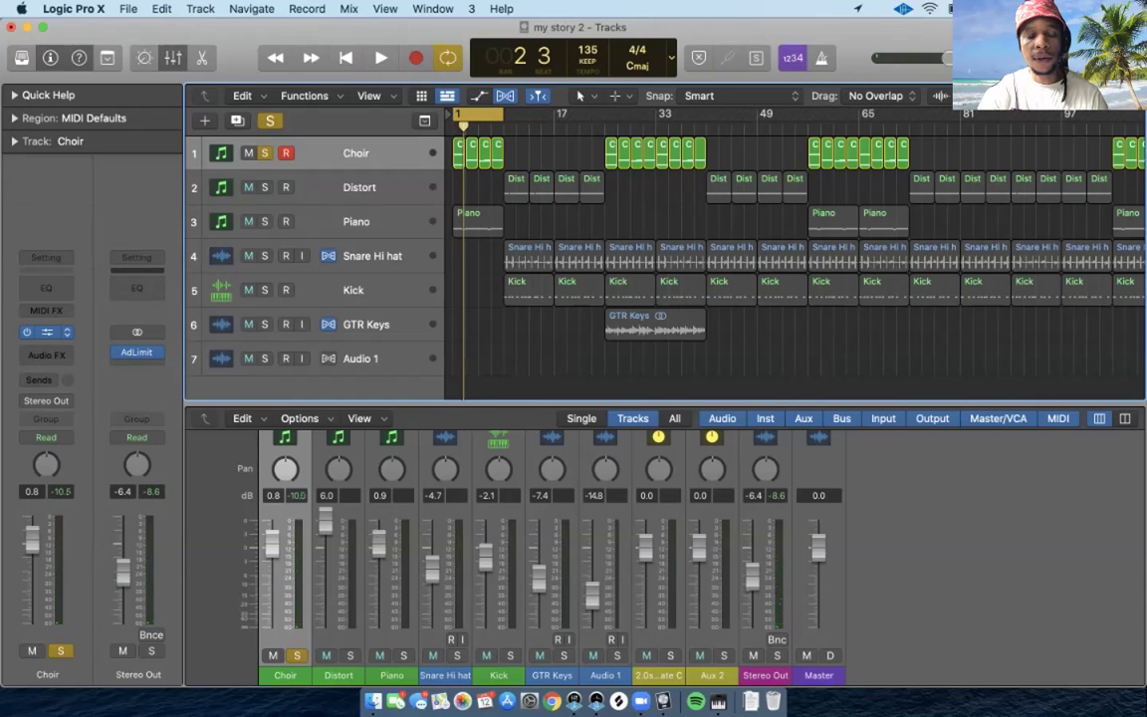
pyautogui.click(47, 332)
pyautogui.moveTo(697, 222)
pyautogui.mouseDown()
pyautogui.moveTo(540, 27)
pyautogui.moveTo(485, 27)
pyautogui.mouseUp()
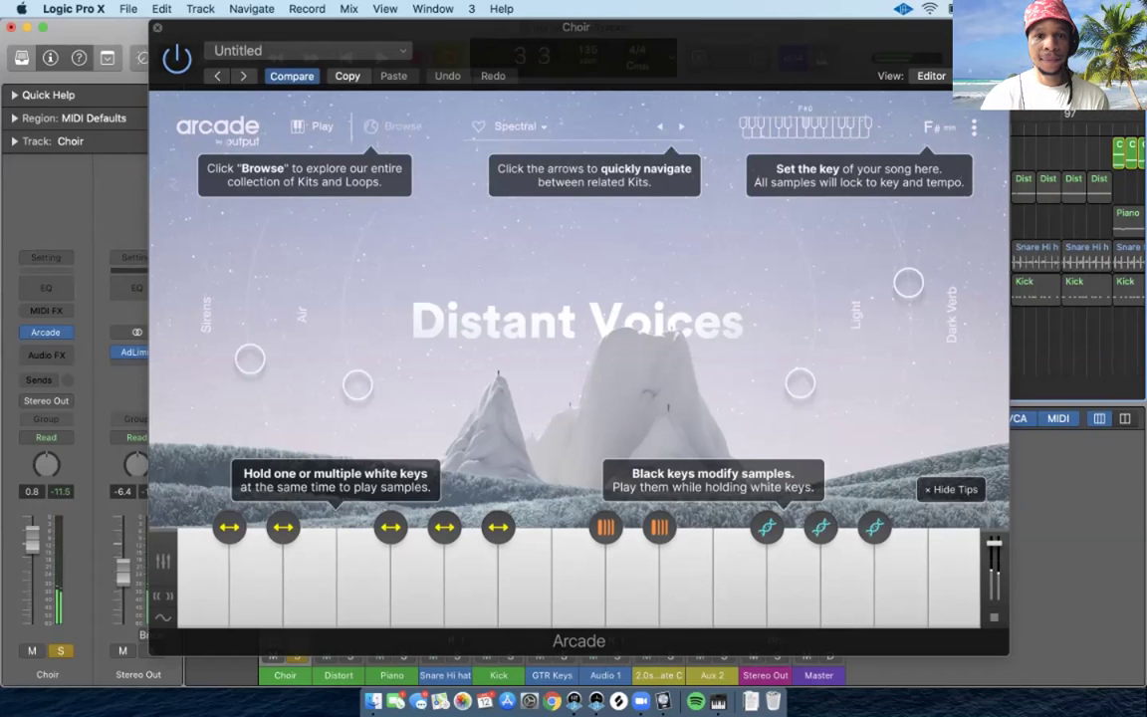
# Close the Choir instrument, solo Piano instead of Choir, and play it
pyautogui.press('v')
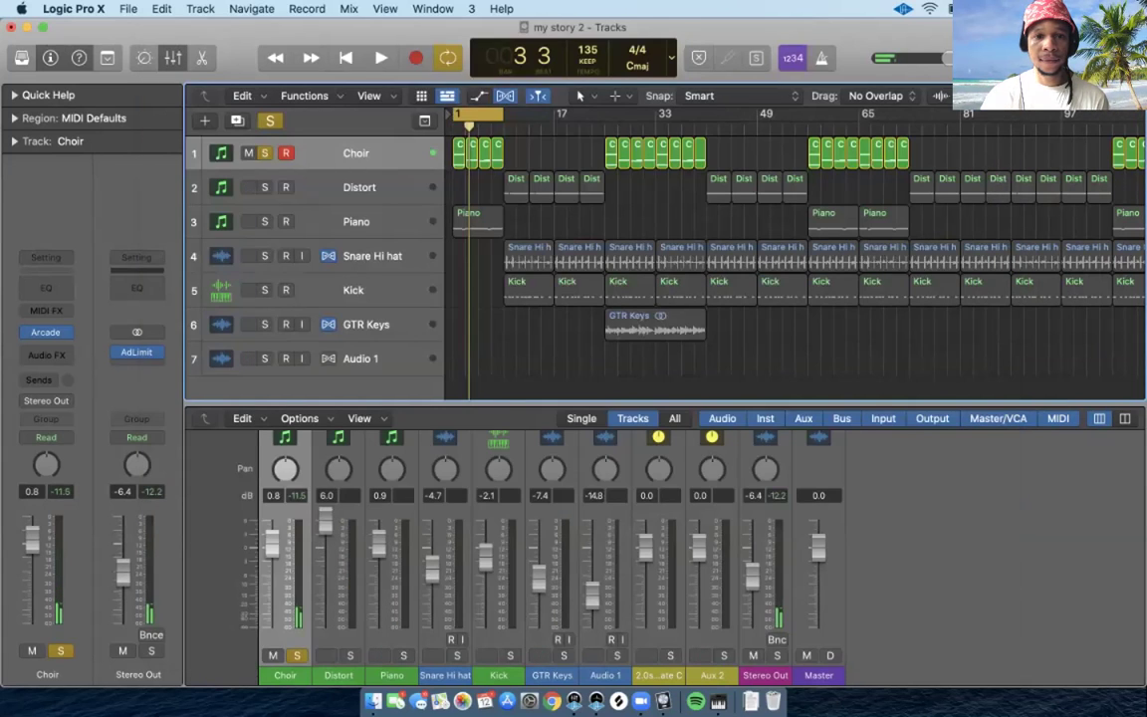
pyautogui.click(264, 152)
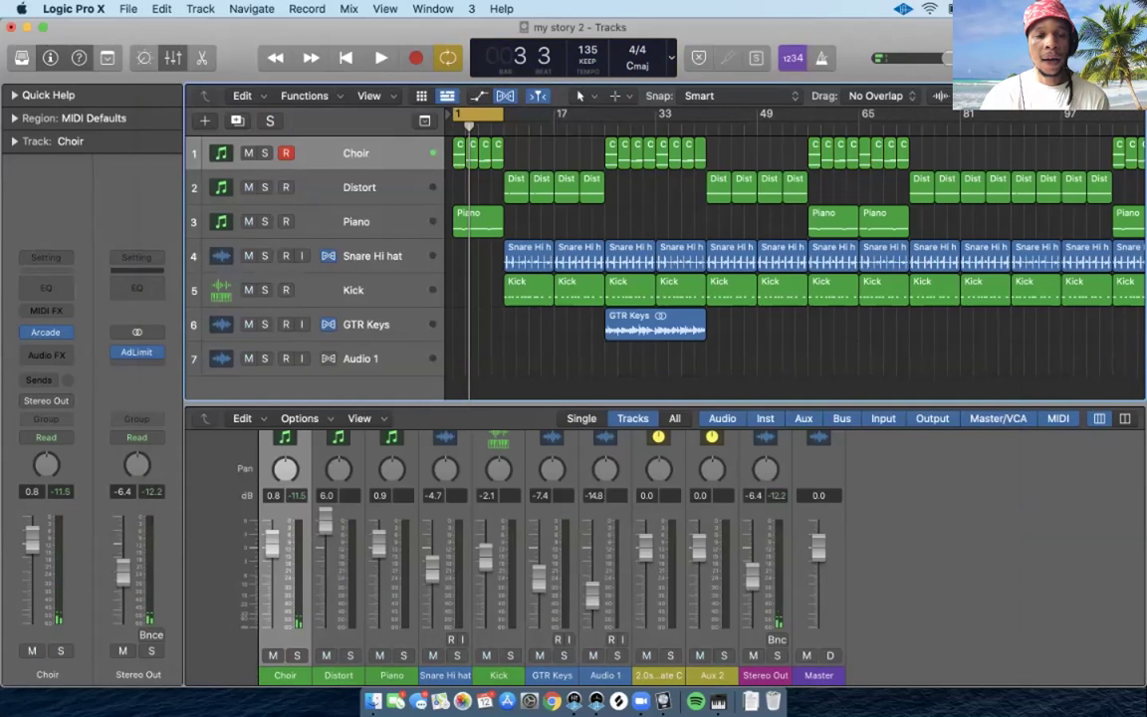
pyautogui.click(264, 221)
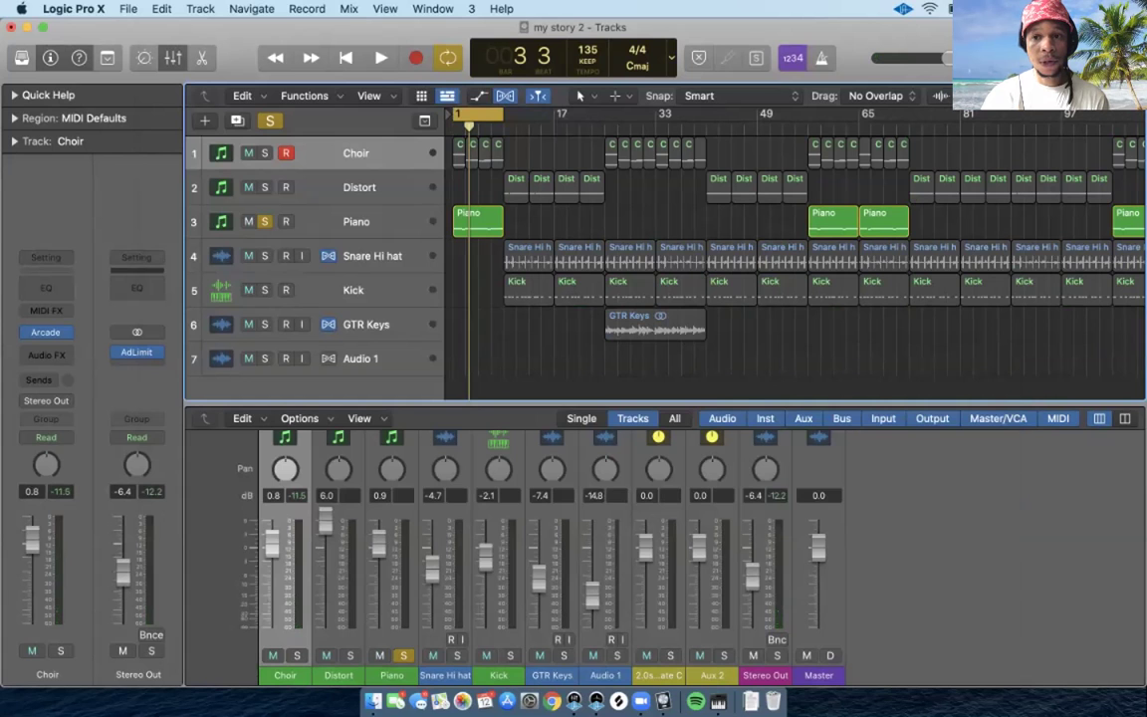
pyautogui.press('space')
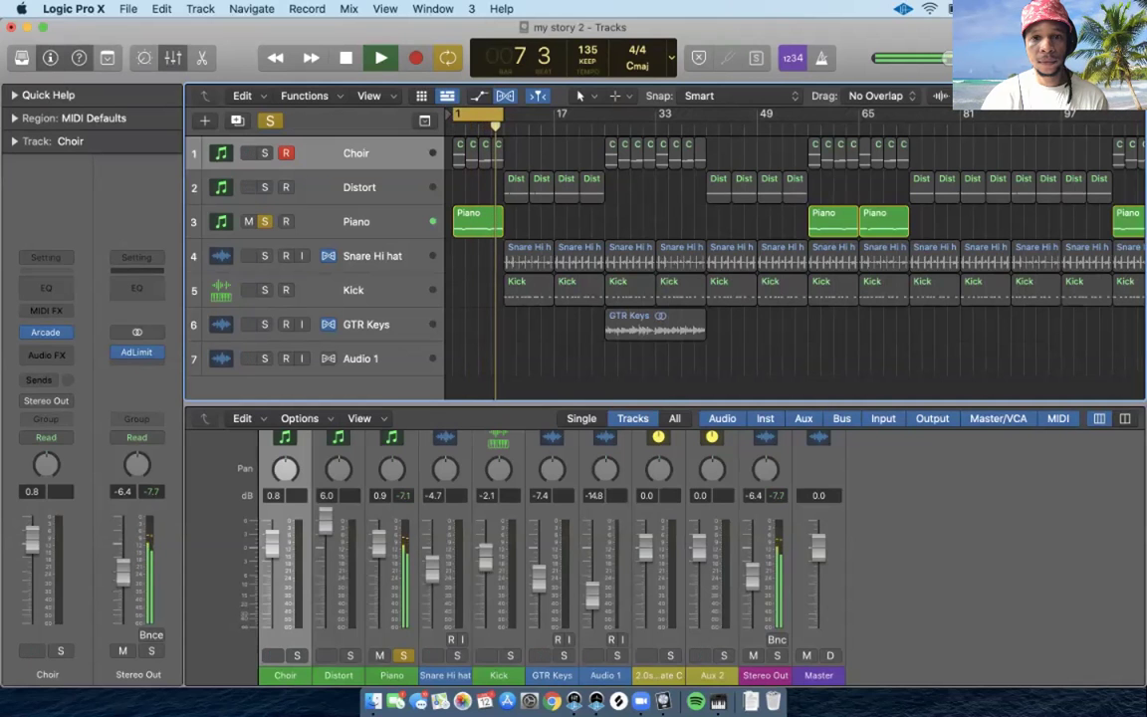
# Stop playback, view the Piano part in the Score editor, then open its Arcade instrument
pyautogui.press('n')
pyautogui.press('space')
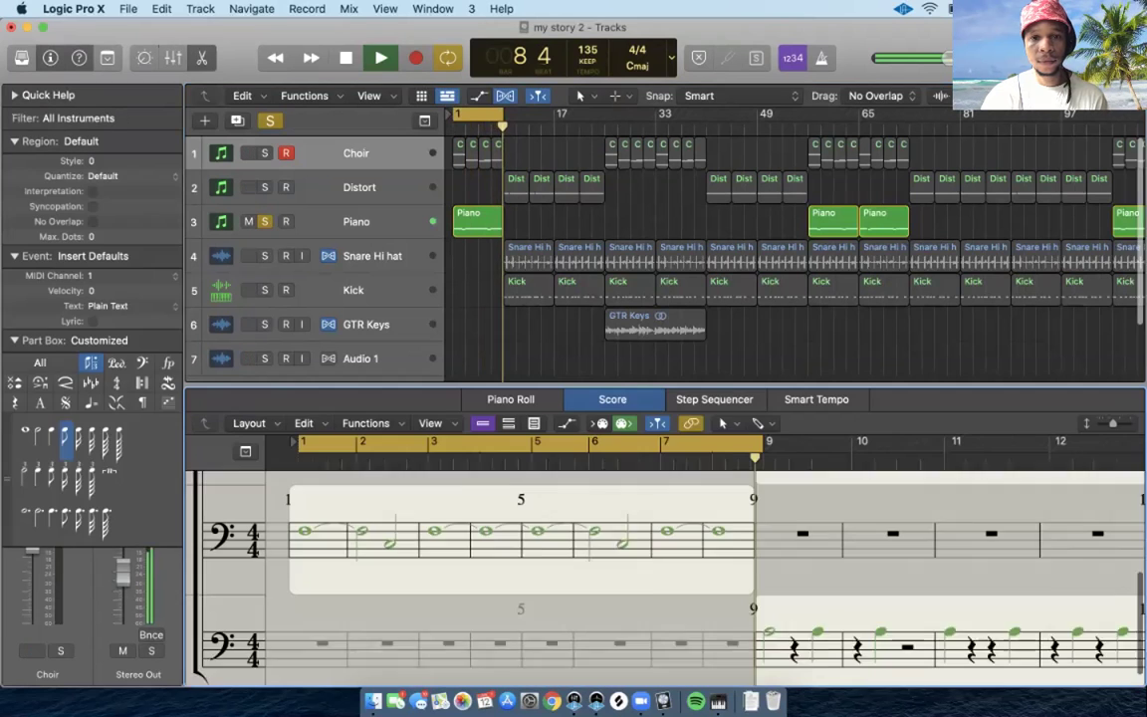
pyautogui.press('Down')
pyautogui.press('Down')
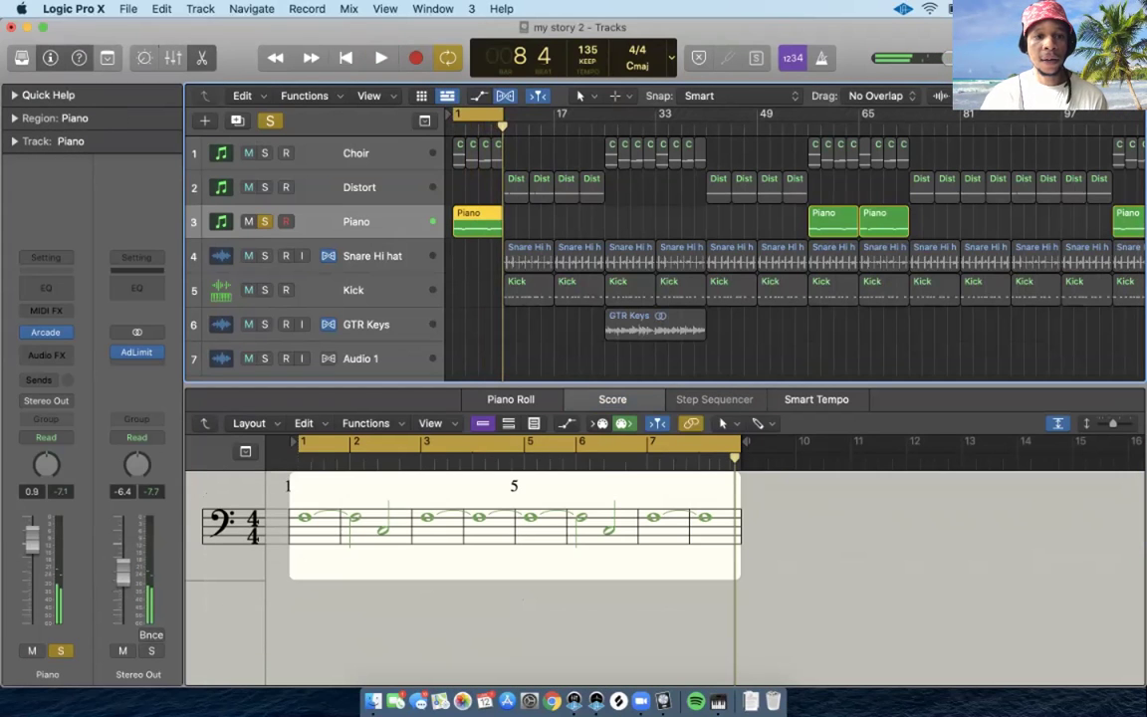
pyautogui.press('n')
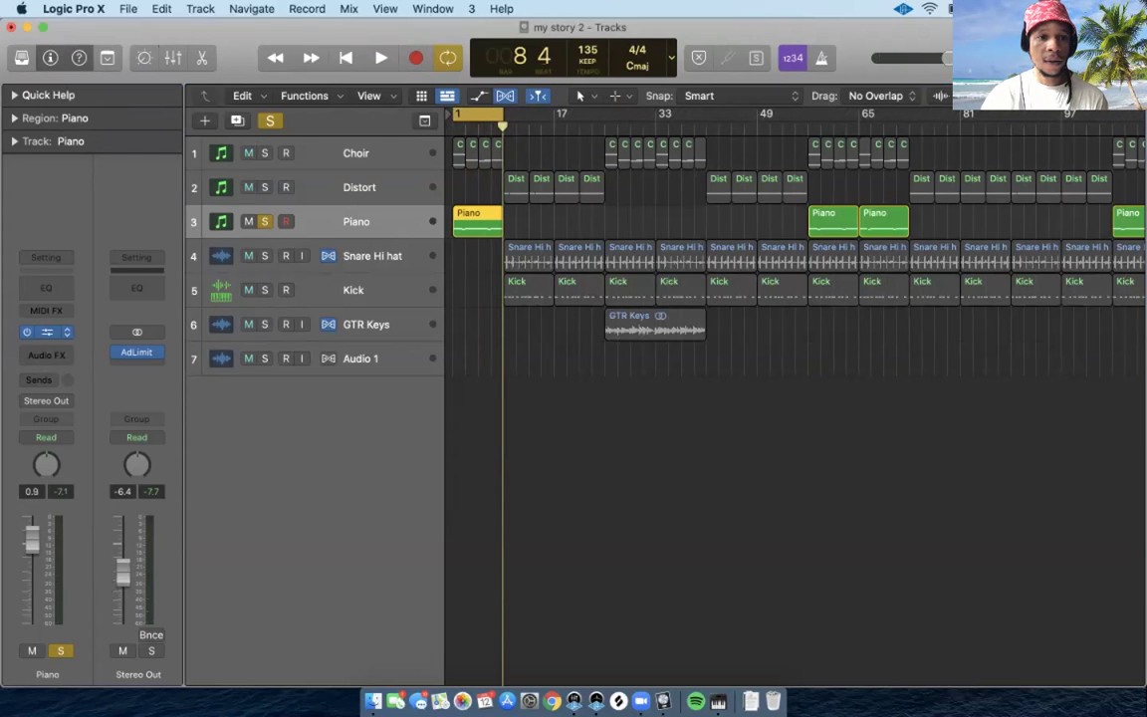
pyautogui.click(46, 332)
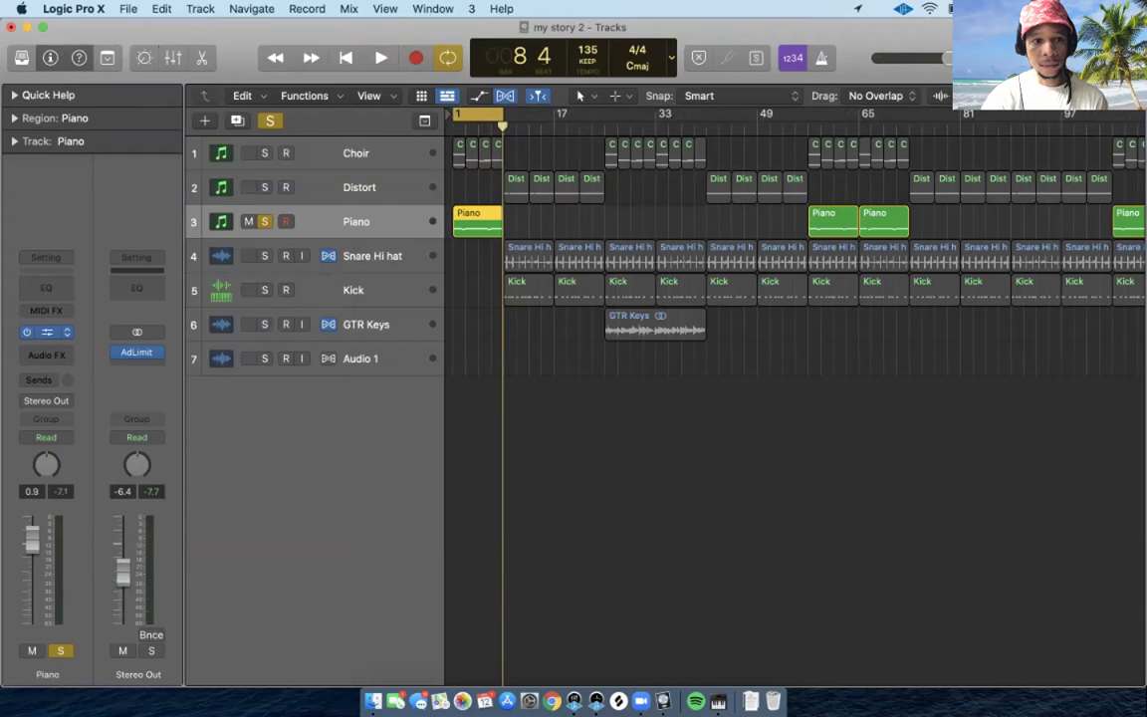
pyautogui.press('v')
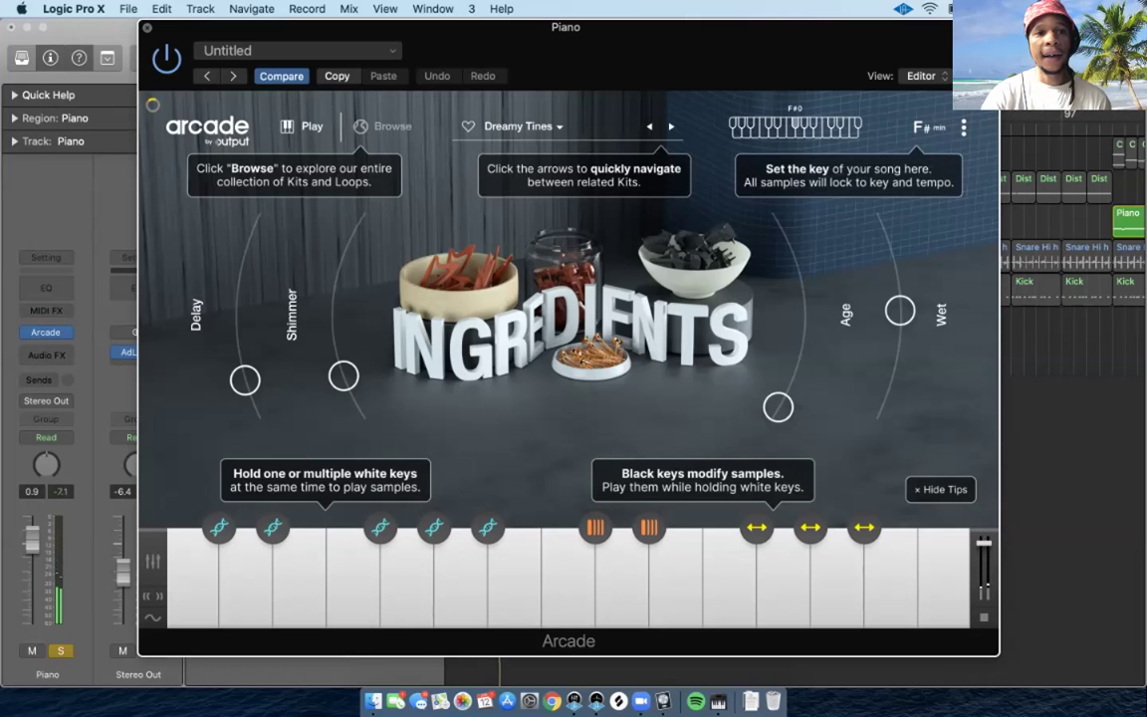
pyautogui.press('super+w')
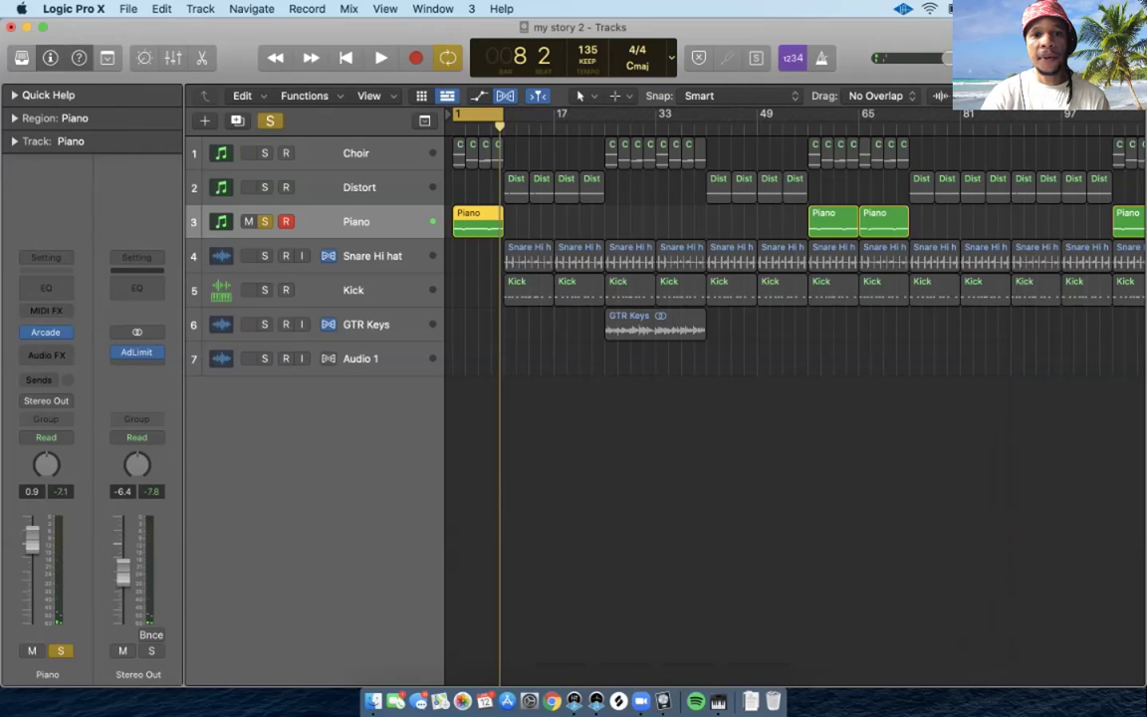
# Solo Choir alongside Piano and play both together from bar 1
pyautogui.click(265, 153)
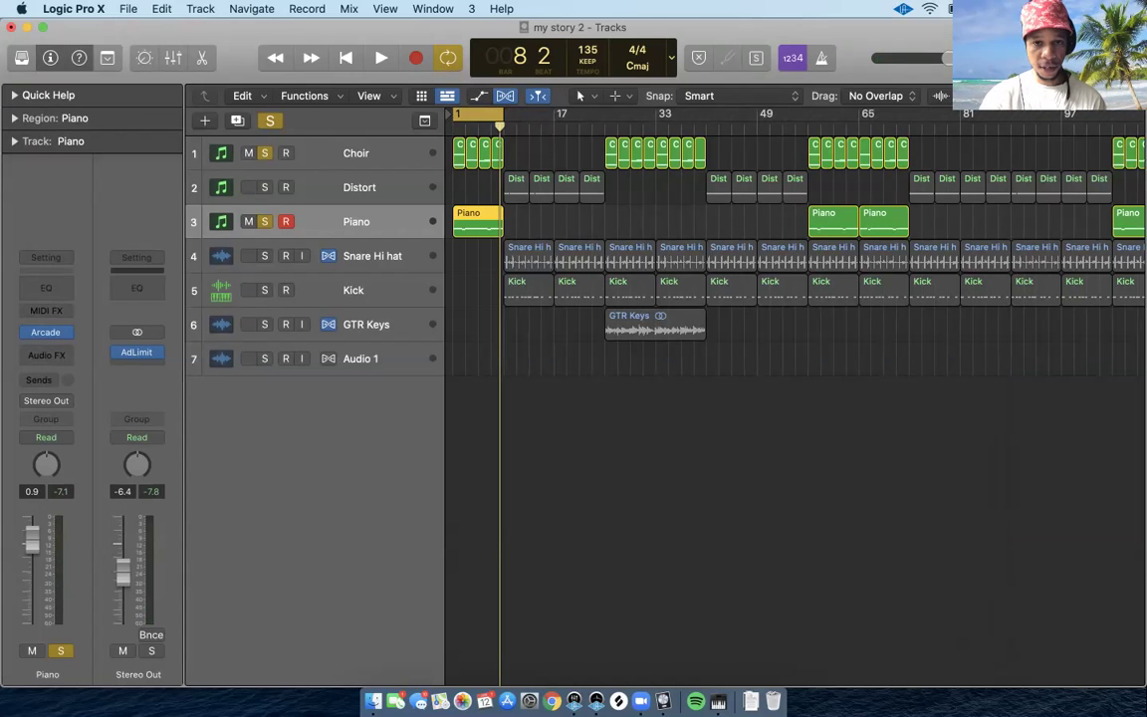
pyautogui.press('space')
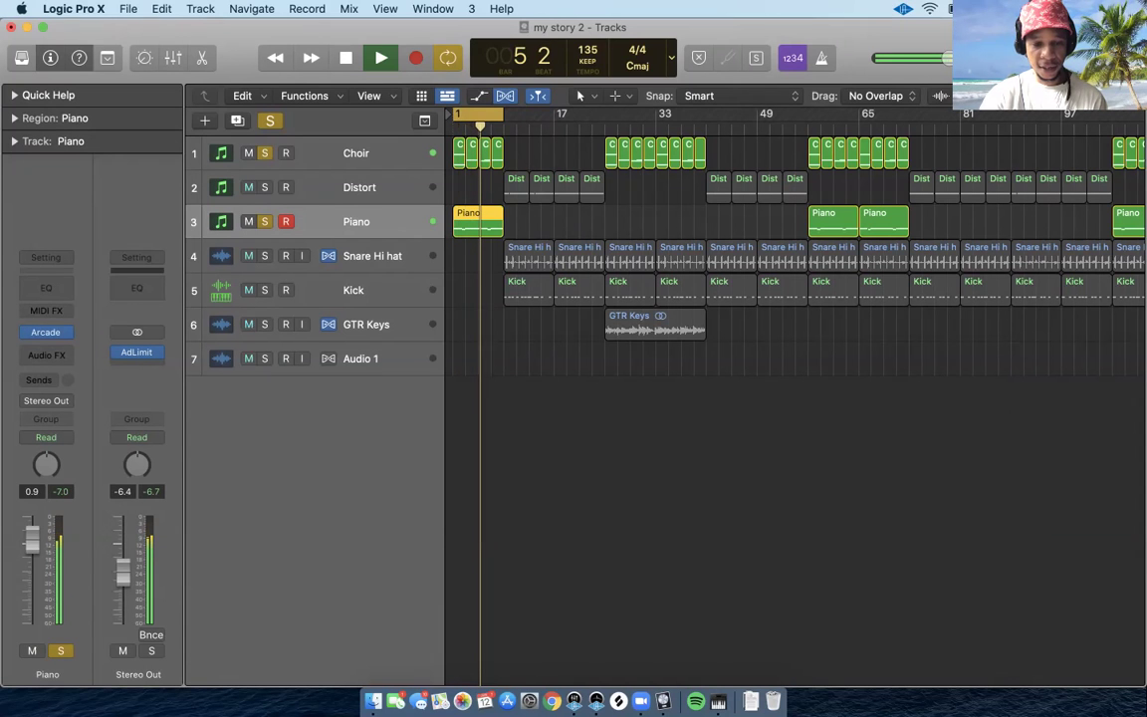
pyautogui.press('space')
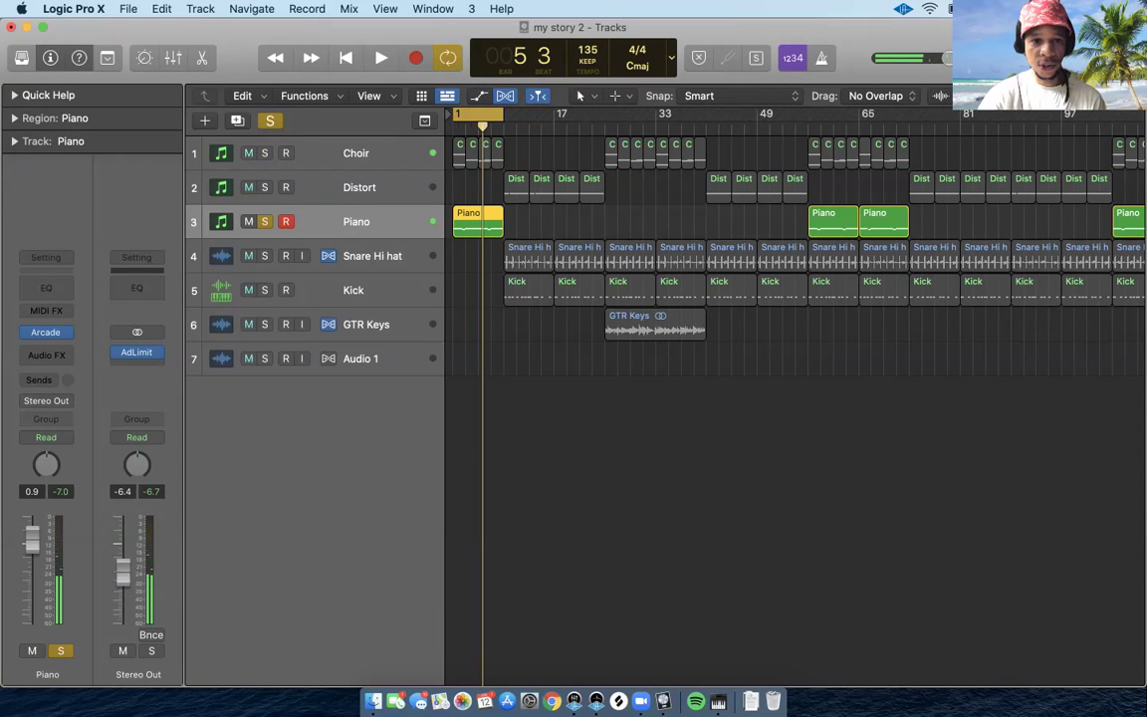
# Solo Snare Hi hat, loop bars 9–17, play and stop it, then clear the solo
pyautogui.press('s')
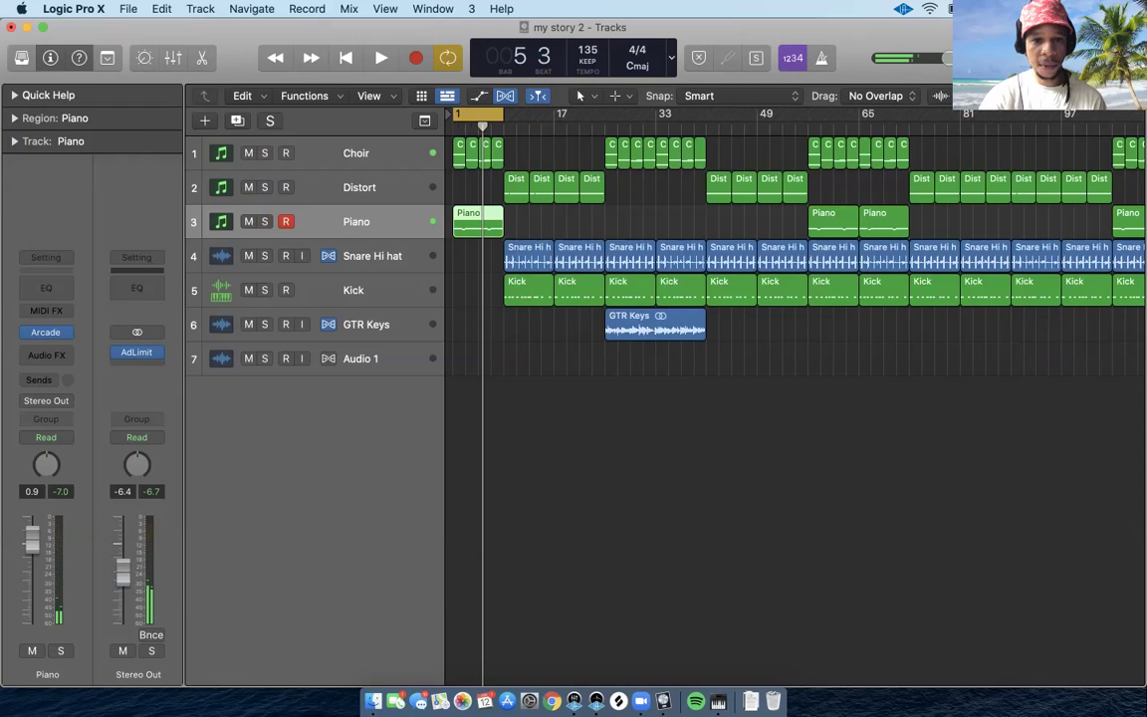
pyautogui.click(264, 256)
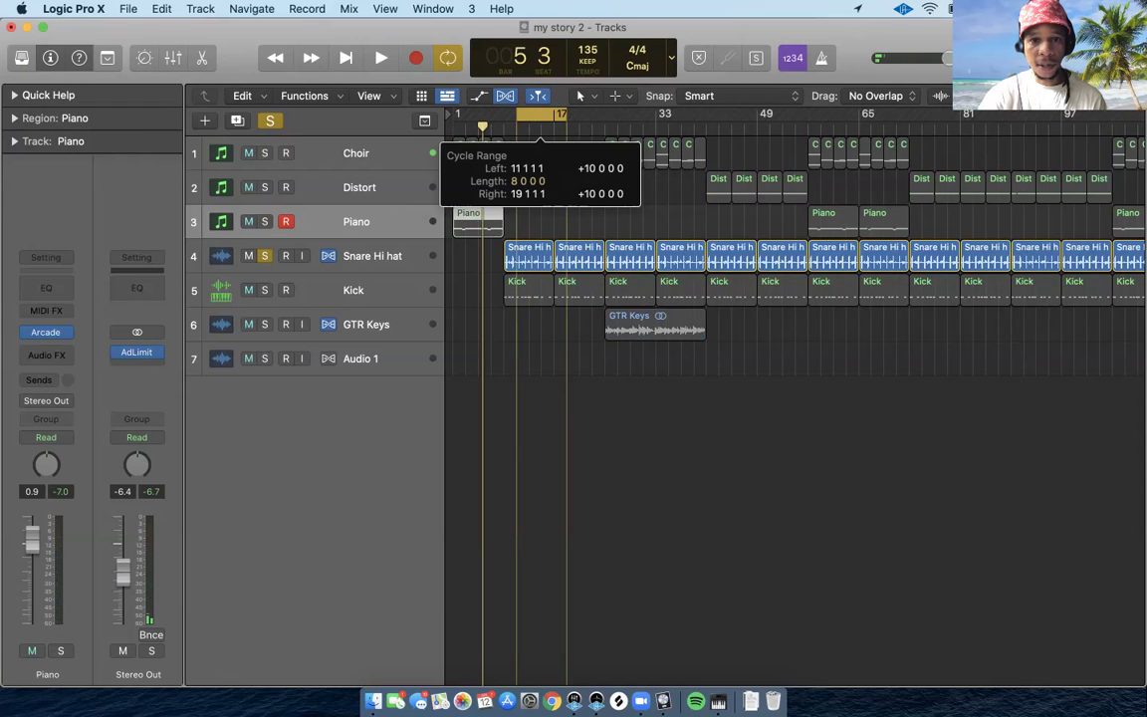
pyautogui.moveTo(479, 115); pyautogui.dragTo(530, 114)
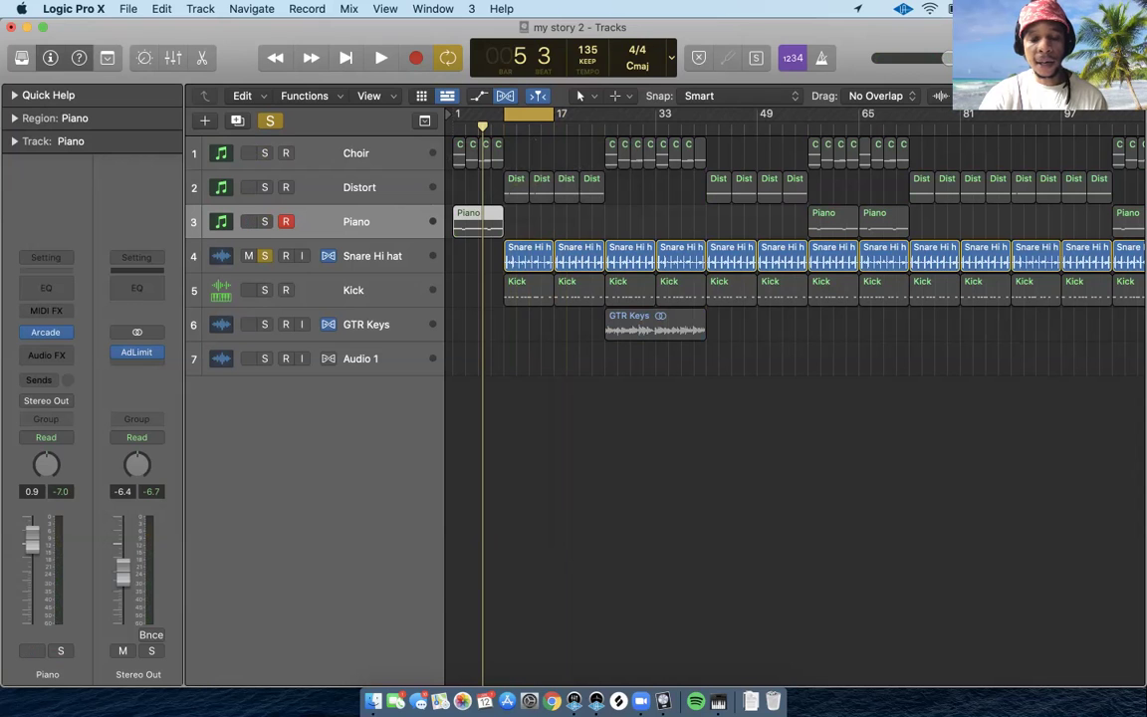
pyautogui.press('space')
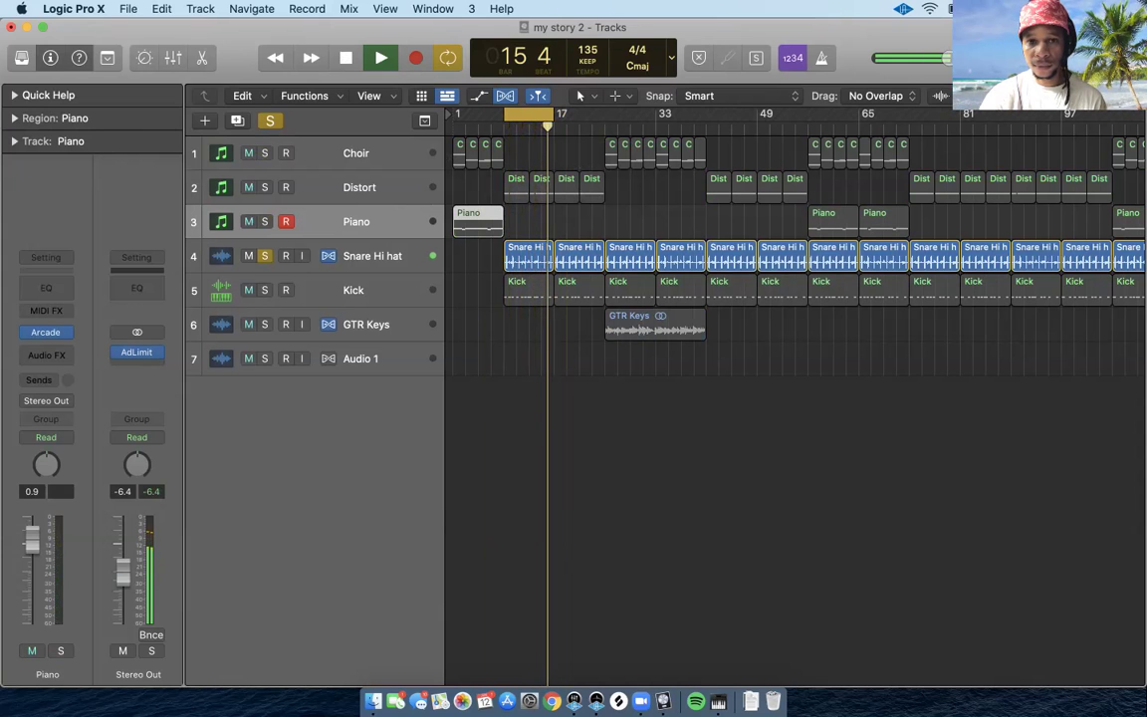
pyautogui.press('space')
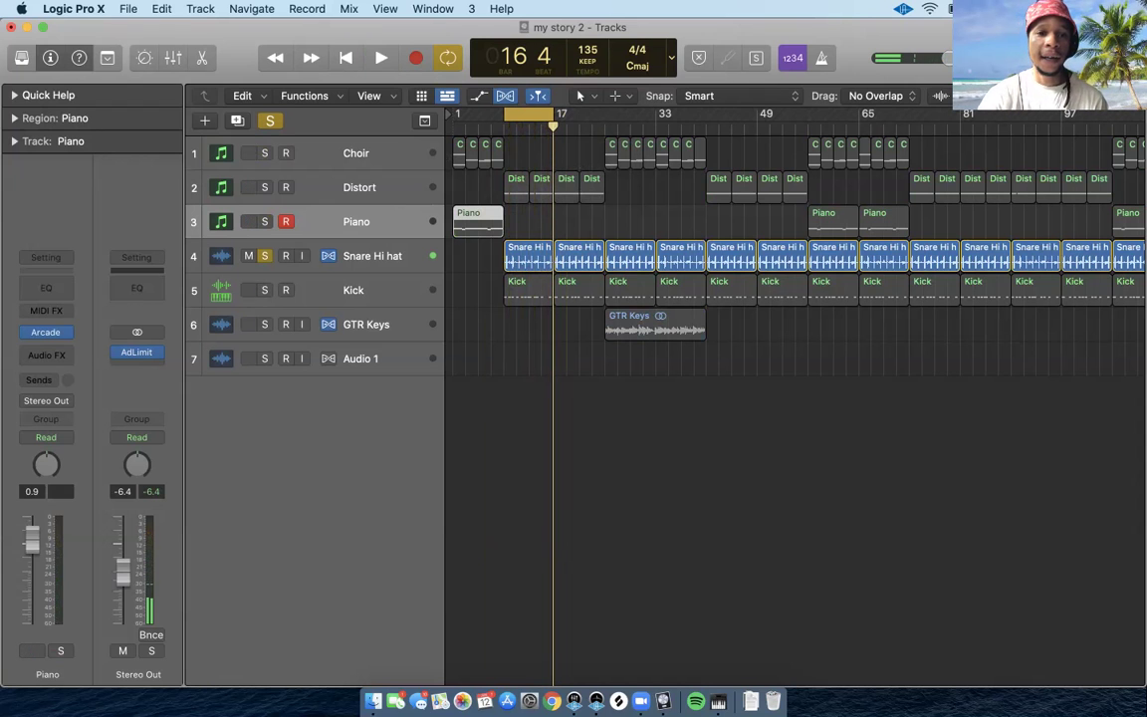
pyautogui.press('ctrl+alt+super+s')
# Audition the soloed Kick over bars 9–17, then clear solos, toggling GTR Keys on and off
pyautogui.click(264, 289)
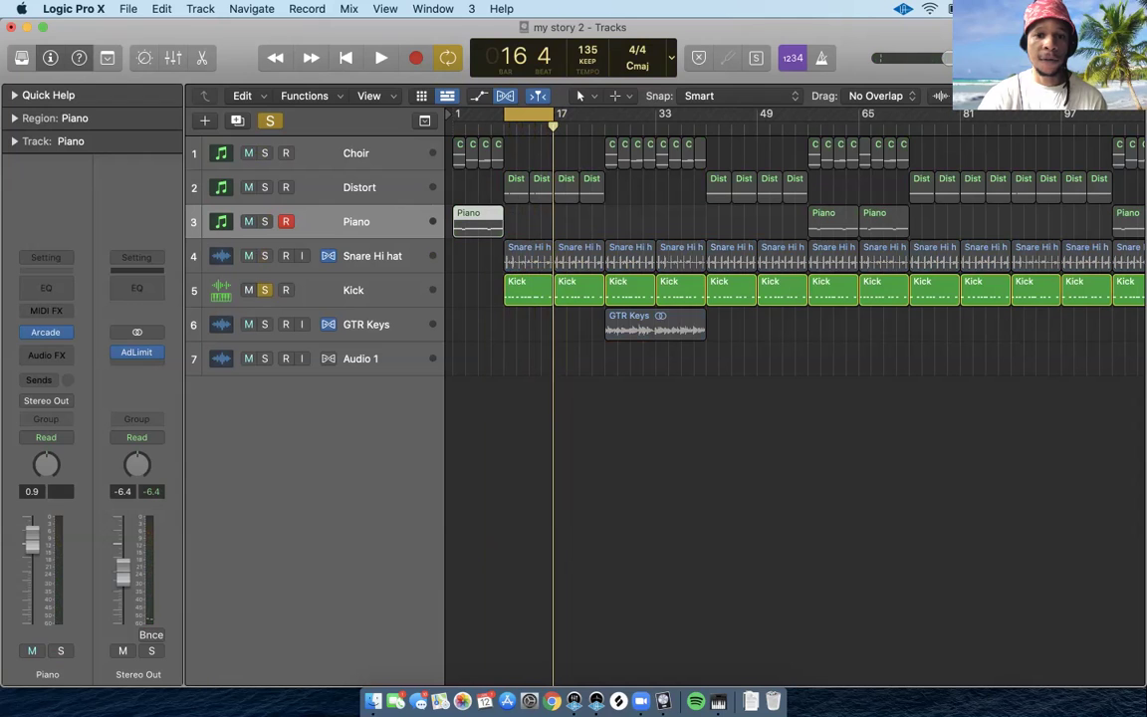
pyautogui.press('space')
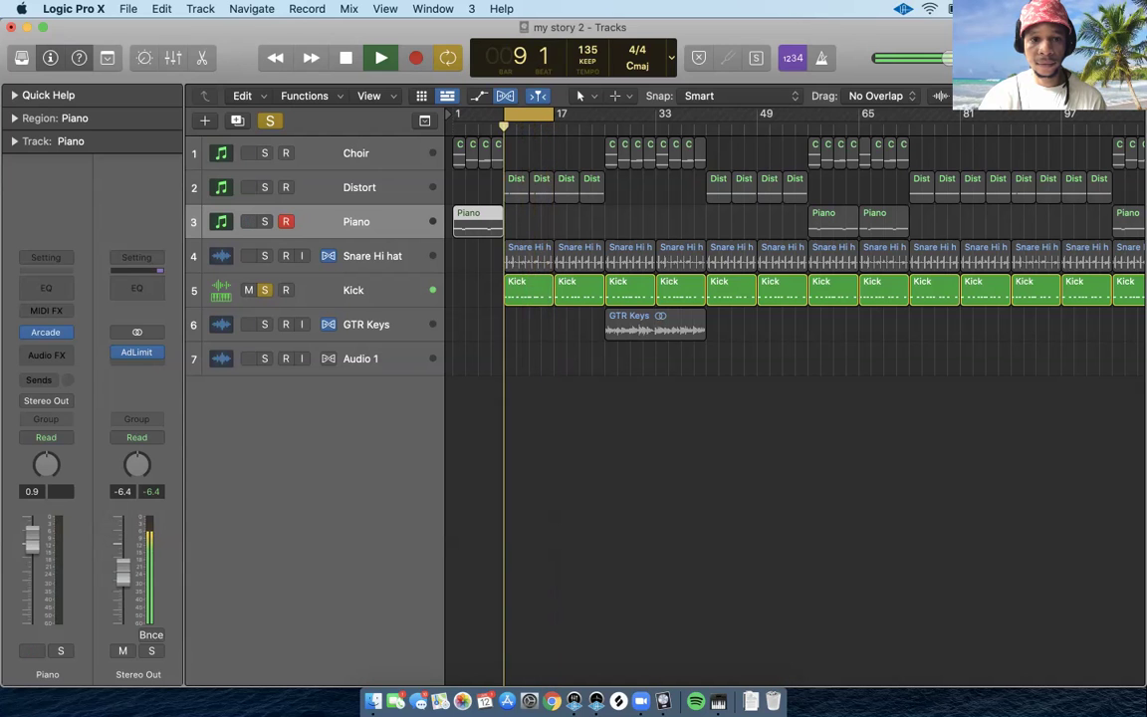
pyautogui.press('s')
pyautogui.press('space')
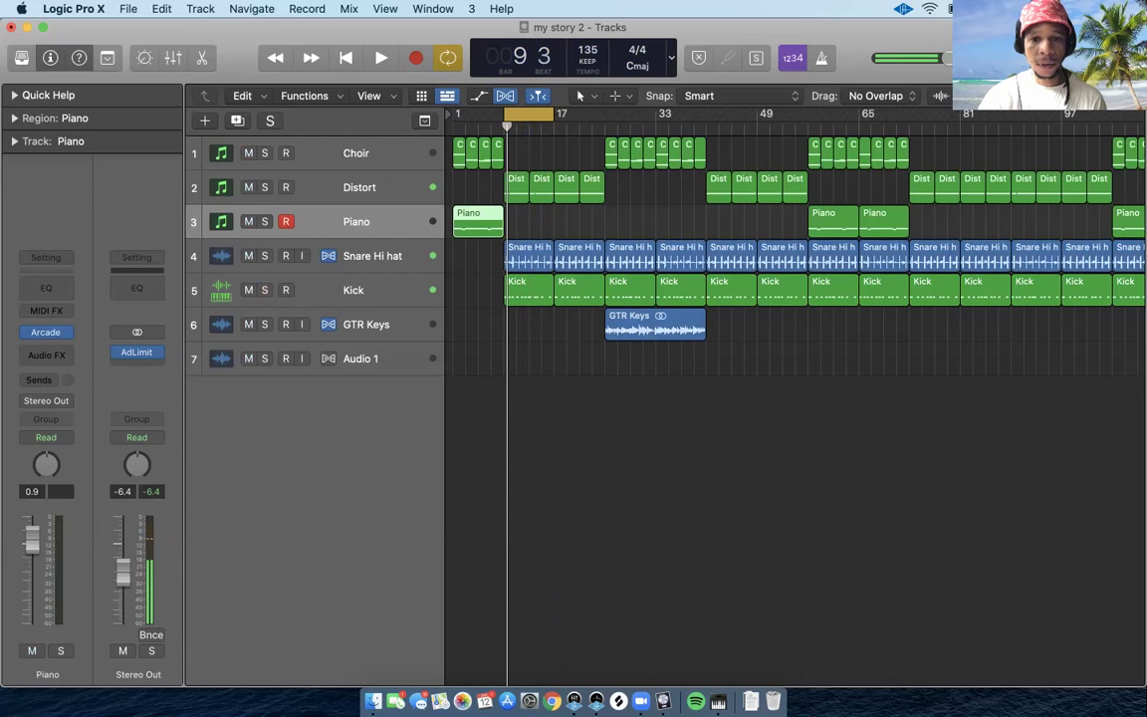
pyautogui.press('s')
pyautogui.press('s')
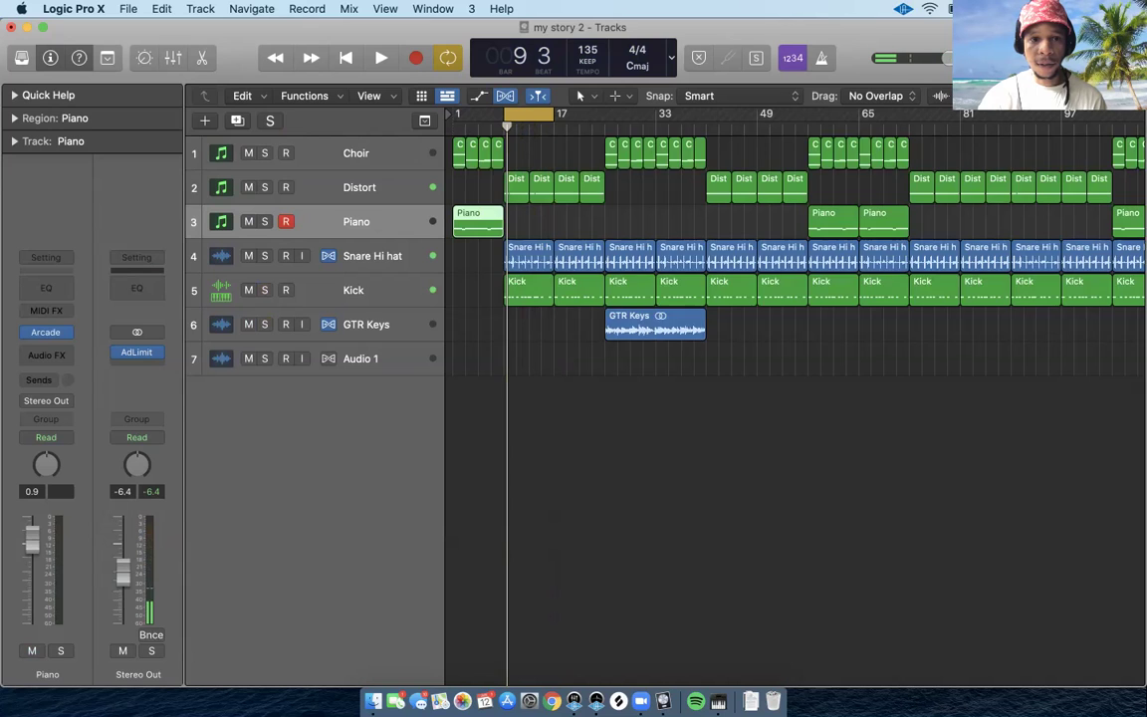
pyautogui.press('s')
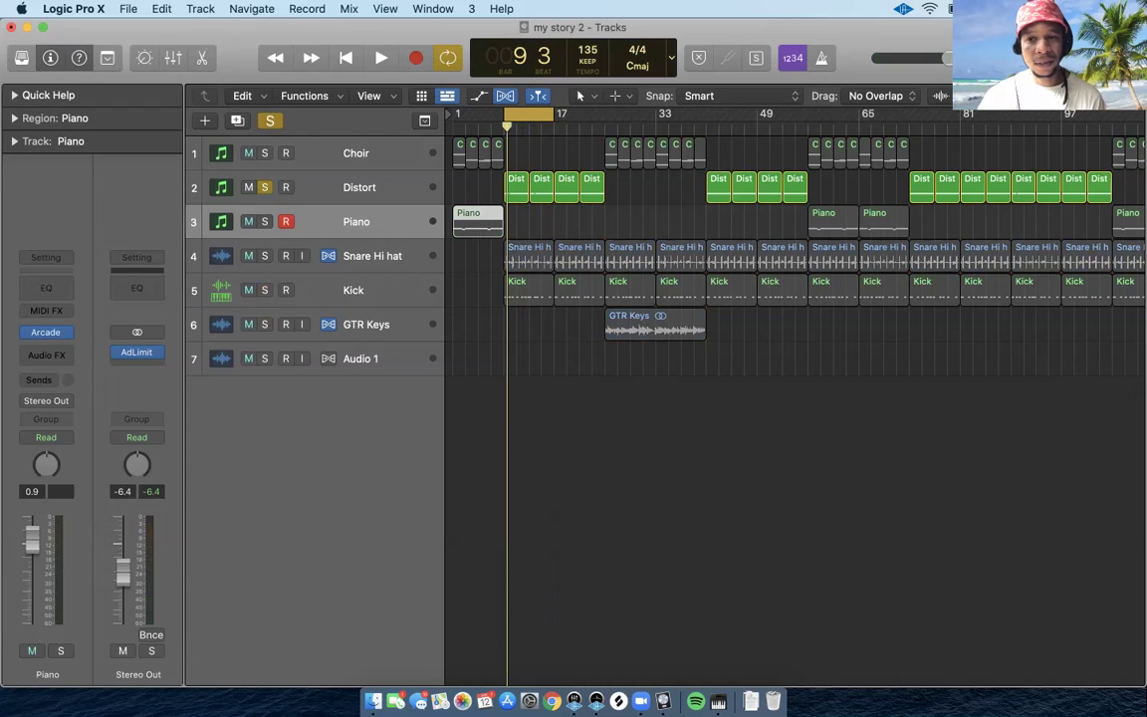
# Play the soloed Distort track, select it, and open its Arcade instrument
pyautogui.press('space')
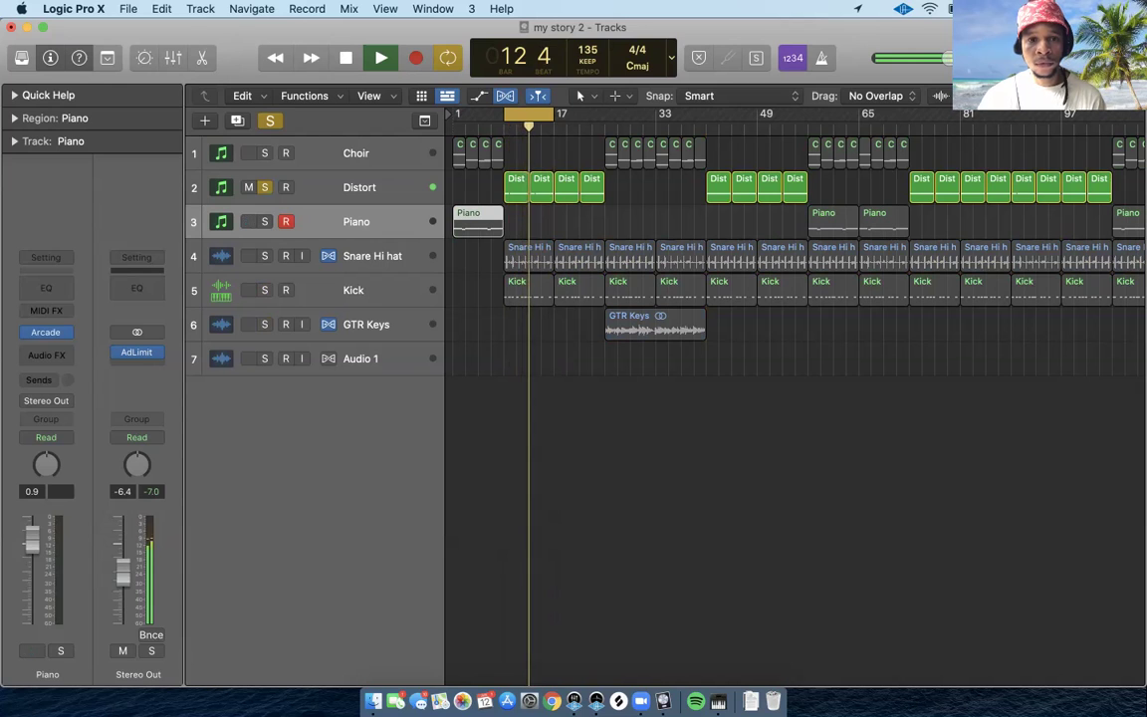
pyautogui.press('Up')
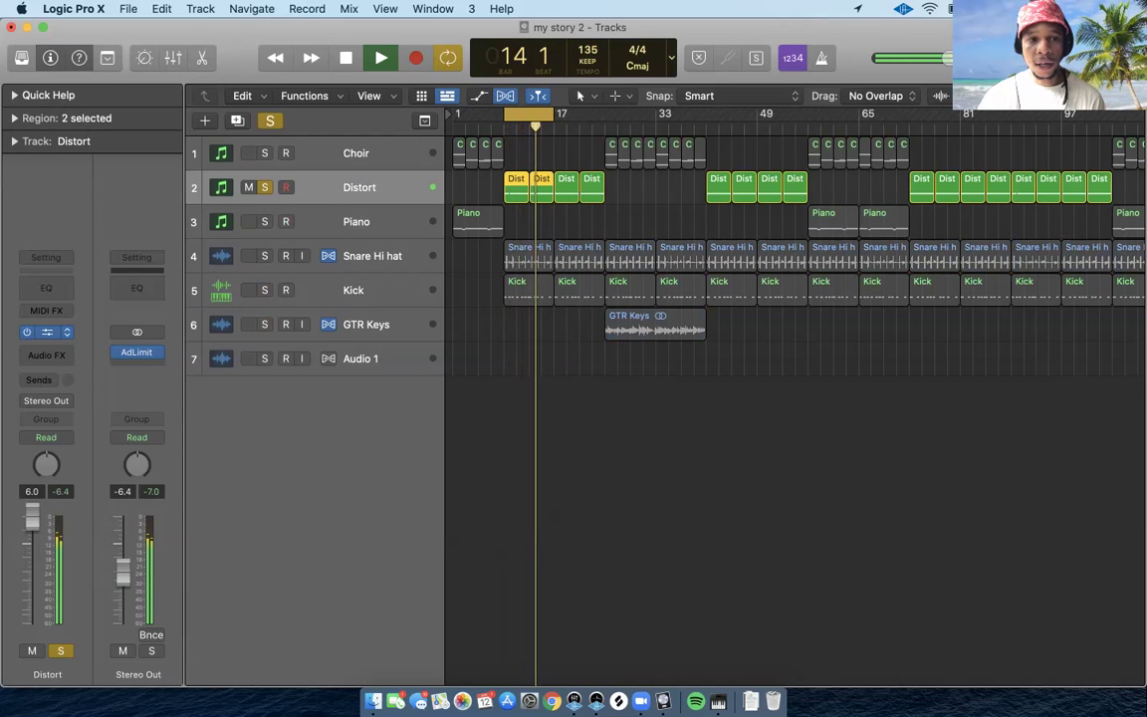
pyautogui.press('v')
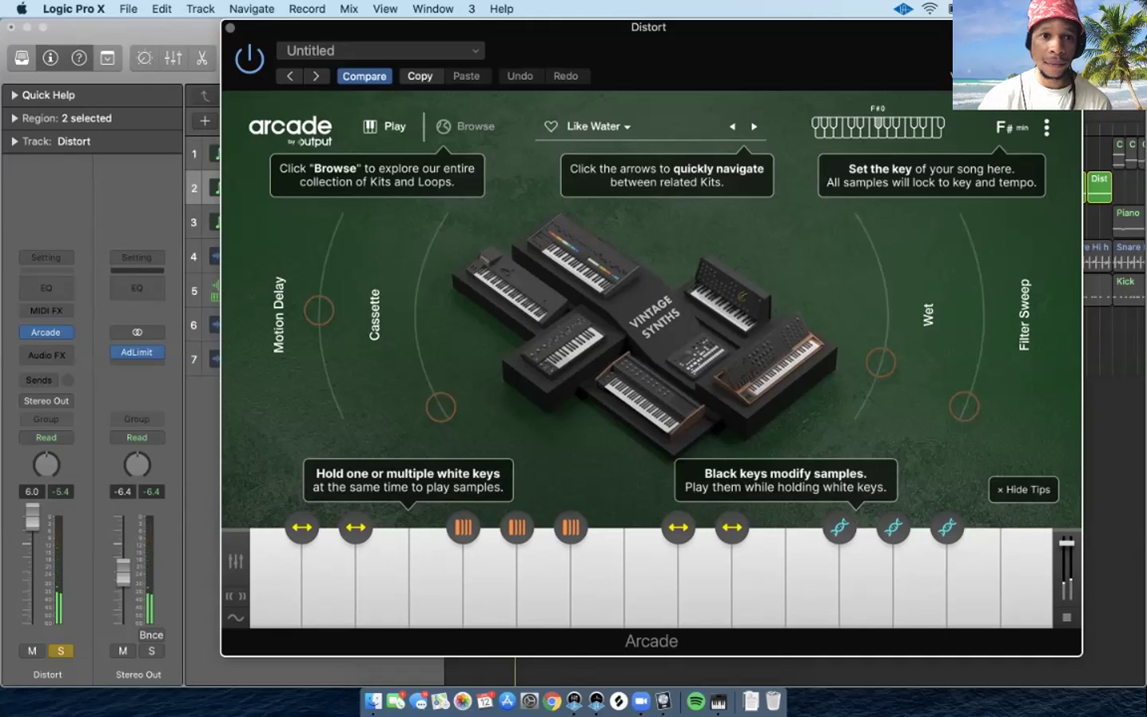
# Close Arcade, unsolo Distort, and set the cycle range to bars 25–41
pyautogui.press('super+w')
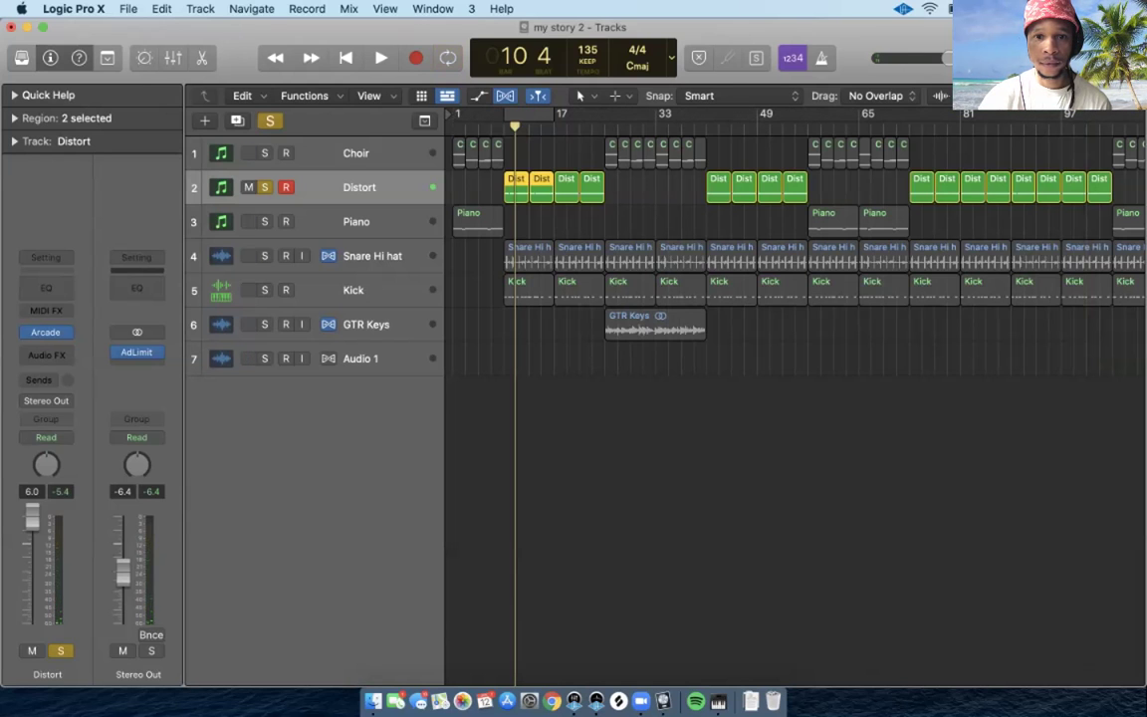
pyautogui.press('s')
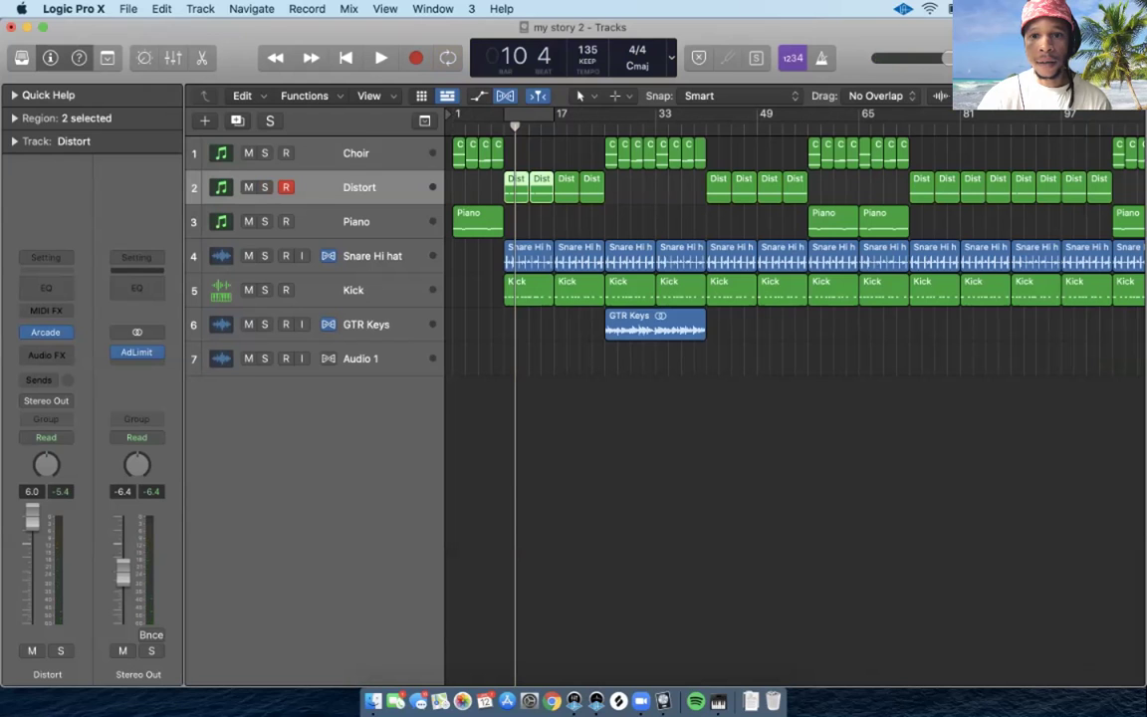
pyautogui.moveTo(605, 113)
pyautogui.mouseDown()
pyautogui.moveTo(725, 116)
pyautogui.moveTo(705, 116)
pyautogui.mouseUp()
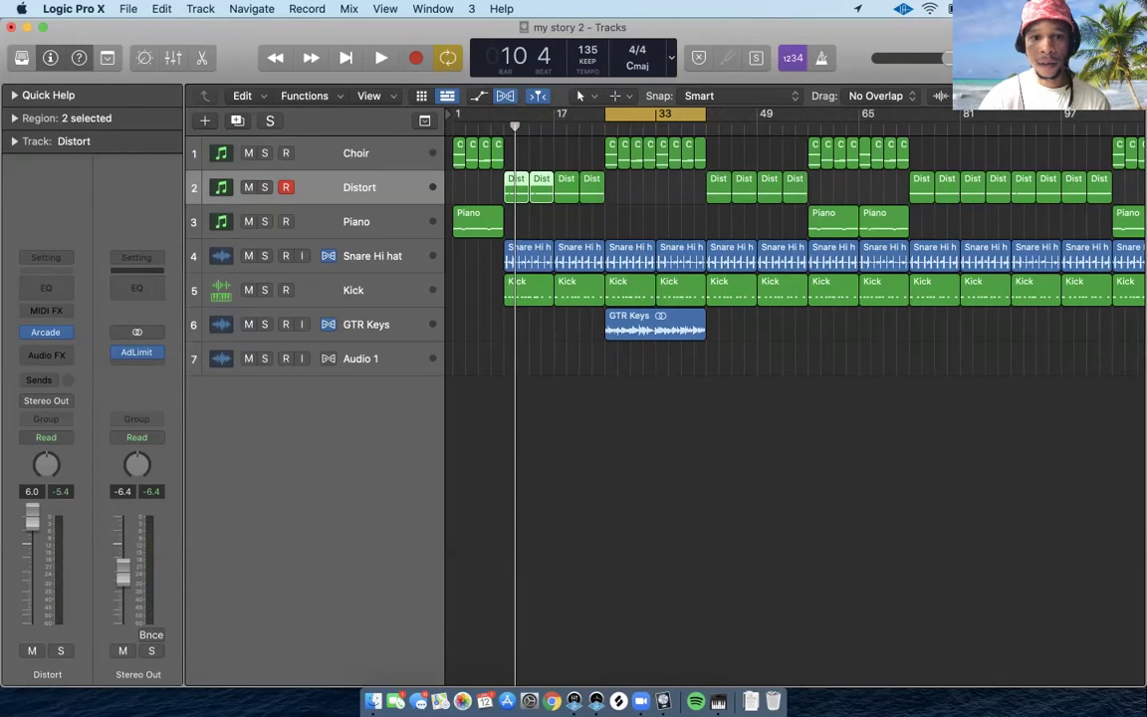
# Solo GTR Keys, play the bars 25–41 loop, and select its region
pyautogui.hotkey('ctrl', 's')
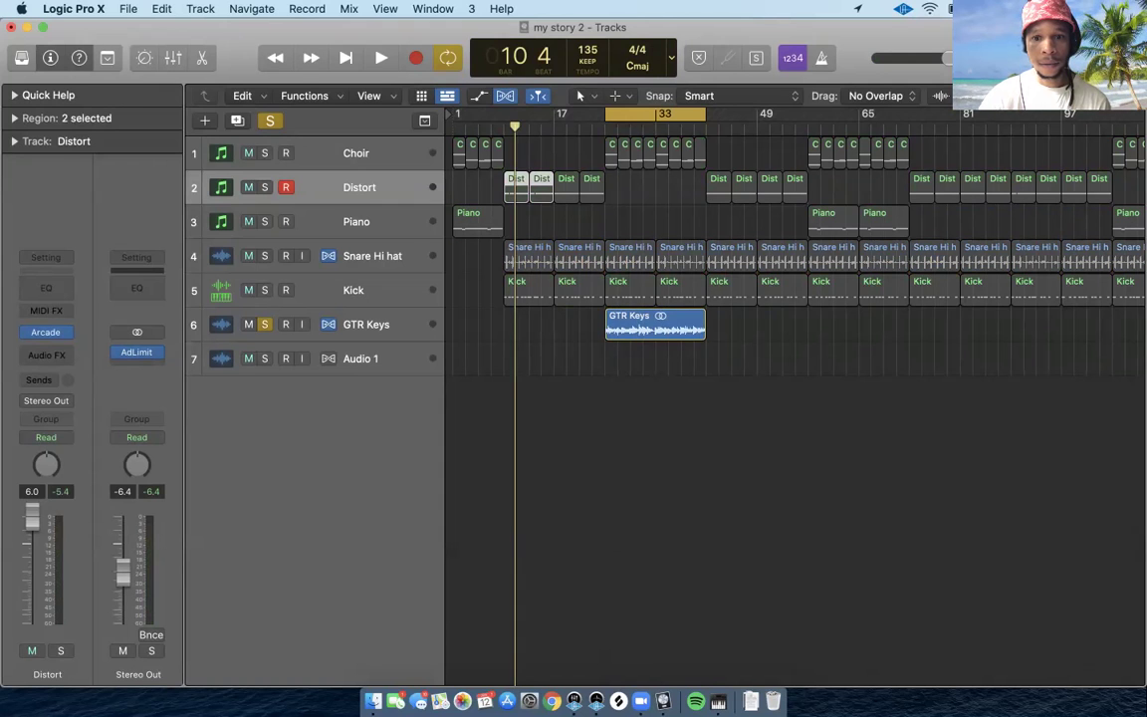
pyautogui.press('space')
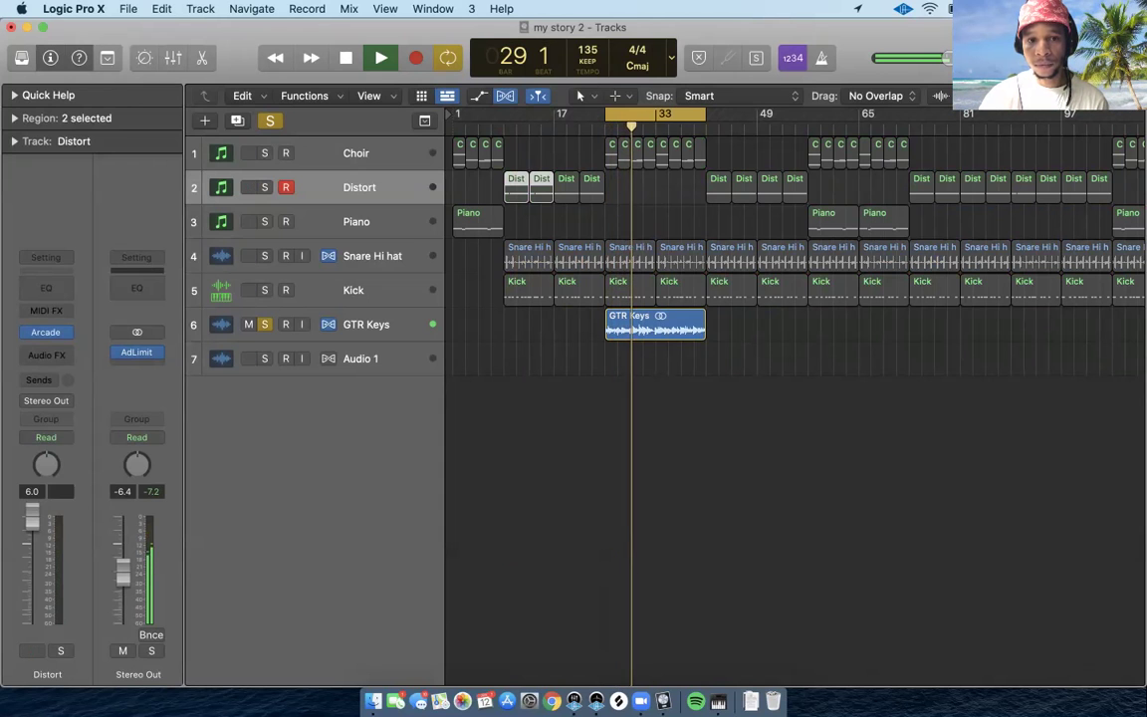
pyautogui.press('Down')
pyautogui.press('Down')
pyautogui.press('Down')
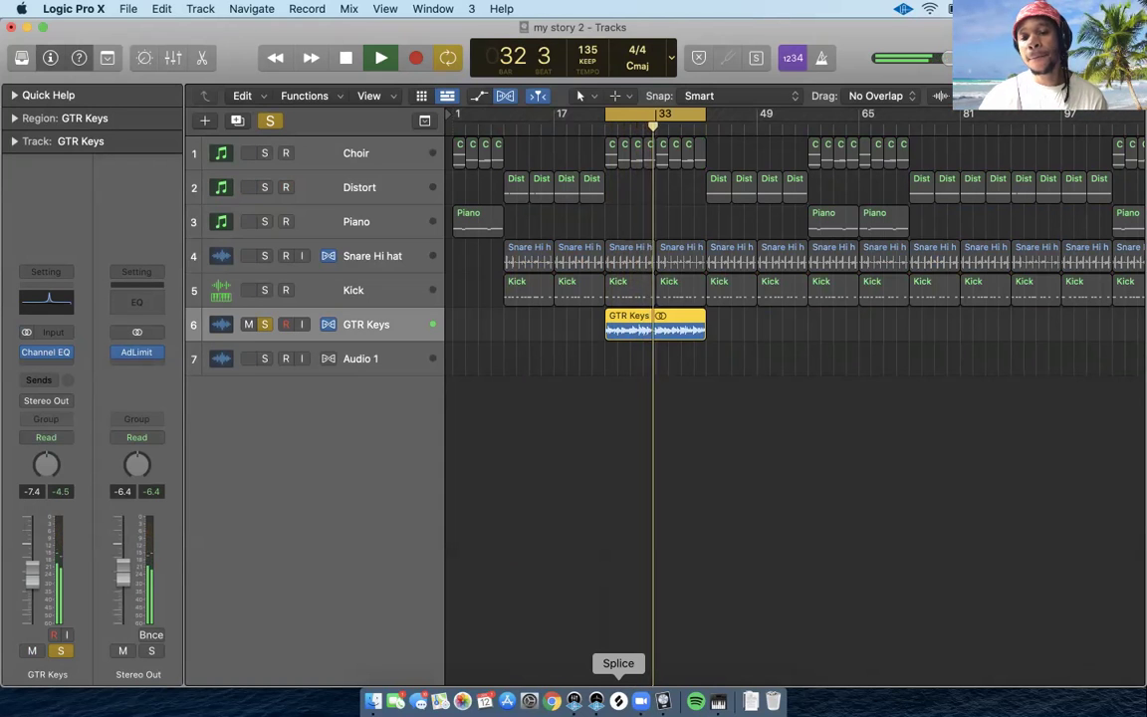
# Browse Splice's Recently Added samples, then hide Splice and stop playback at bar 25
pyautogui.click(618, 700)
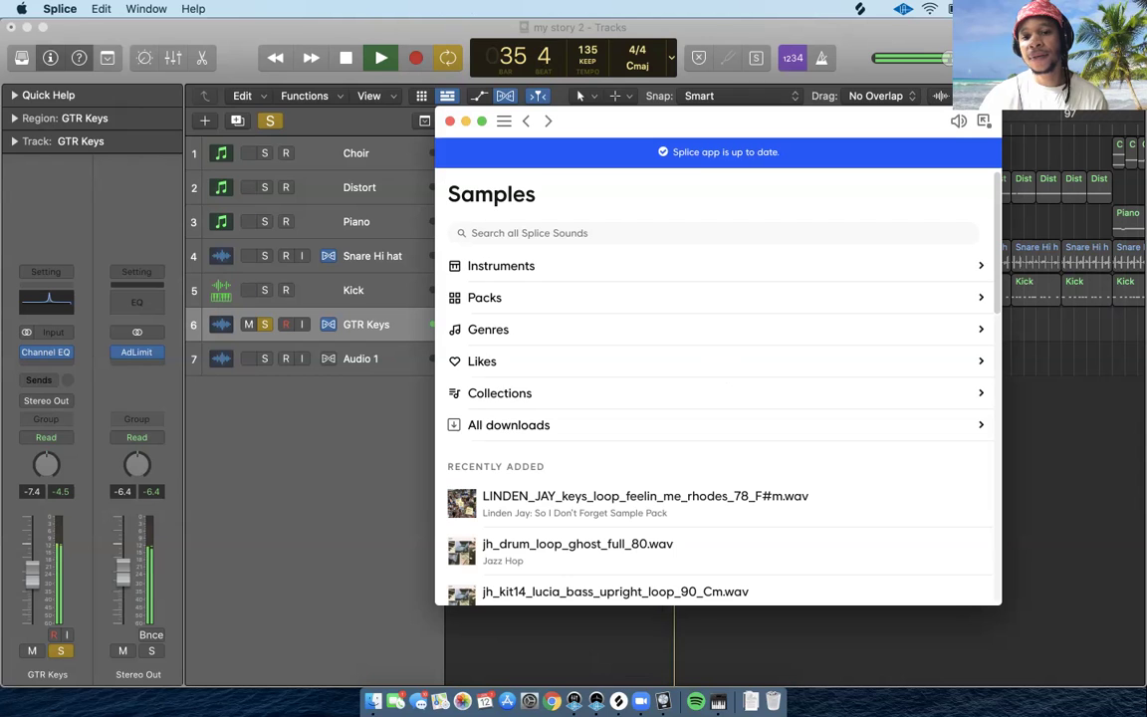
pyautogui.scroll(-3, 607, 423)
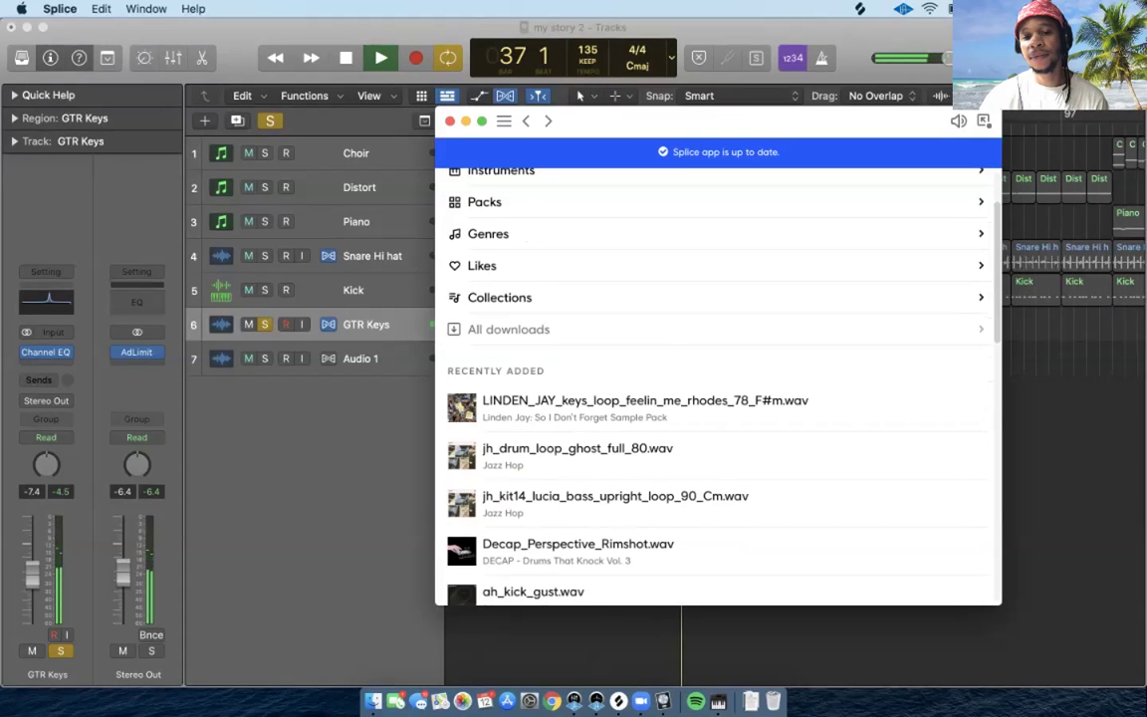
pyautogui.scroll(-2, 607, 423)
pyautogui.scroll(-3, 716, 418)
pyautogui.scroll(-8, 717, 428)
pyautogui.scroll(-1, 716, 448)
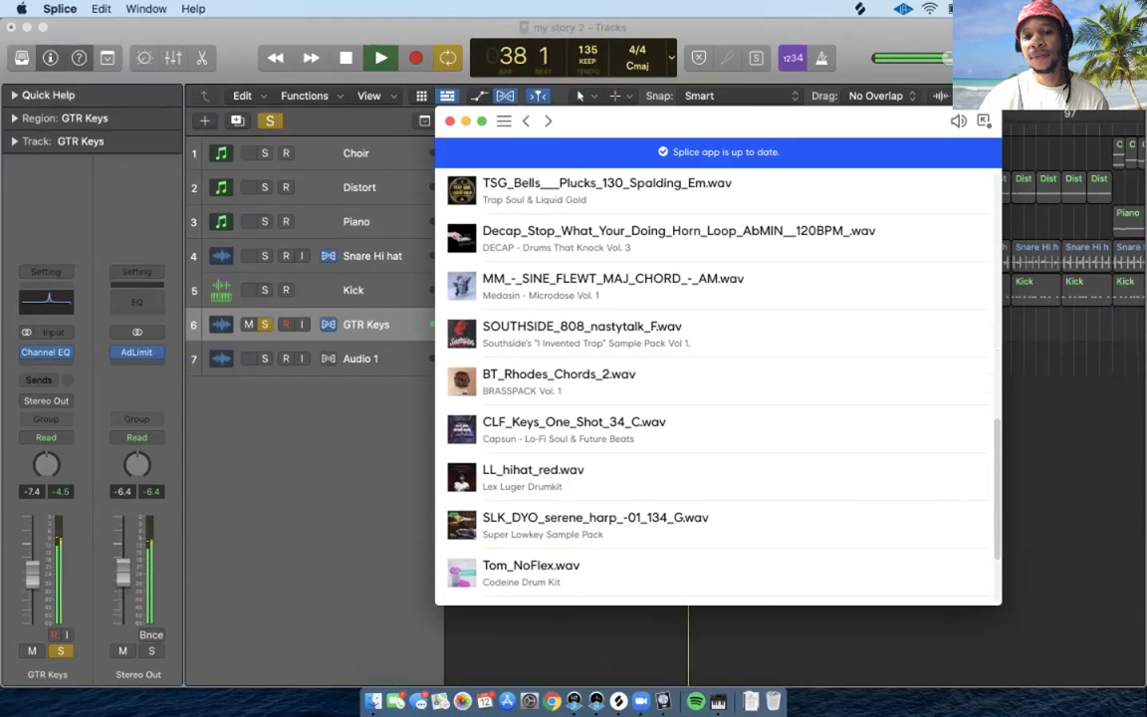
pyautogui.scroll(-3, 717, 478)
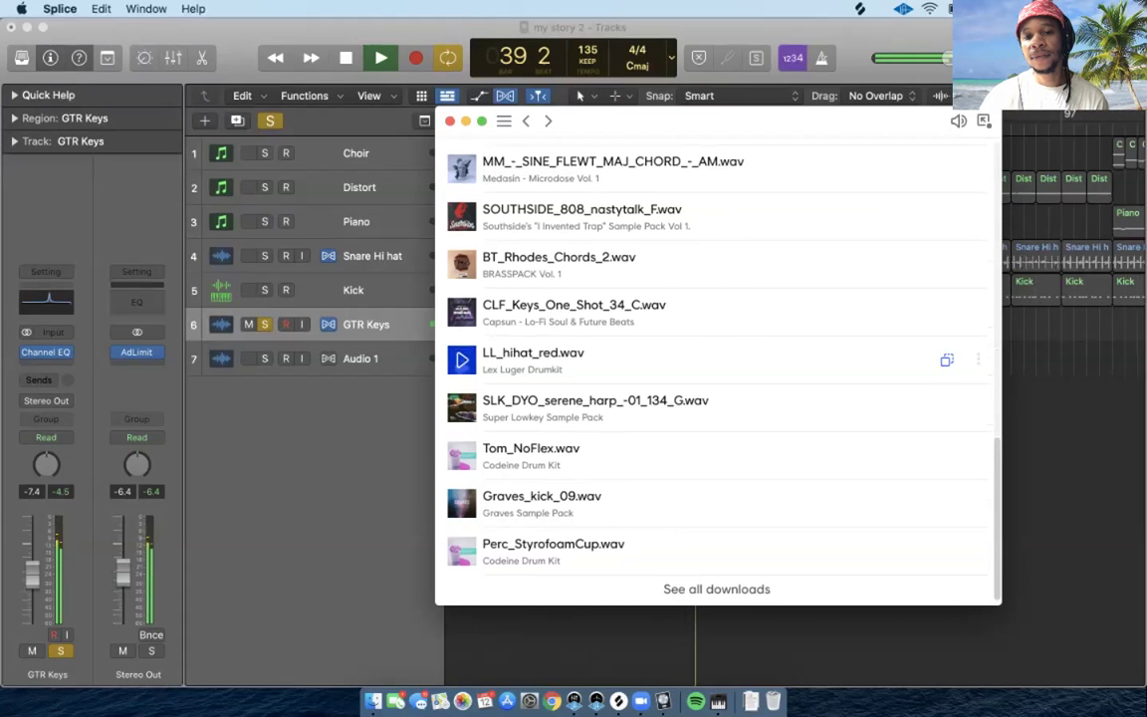
pyautogui.scroll(15, 717, 363)
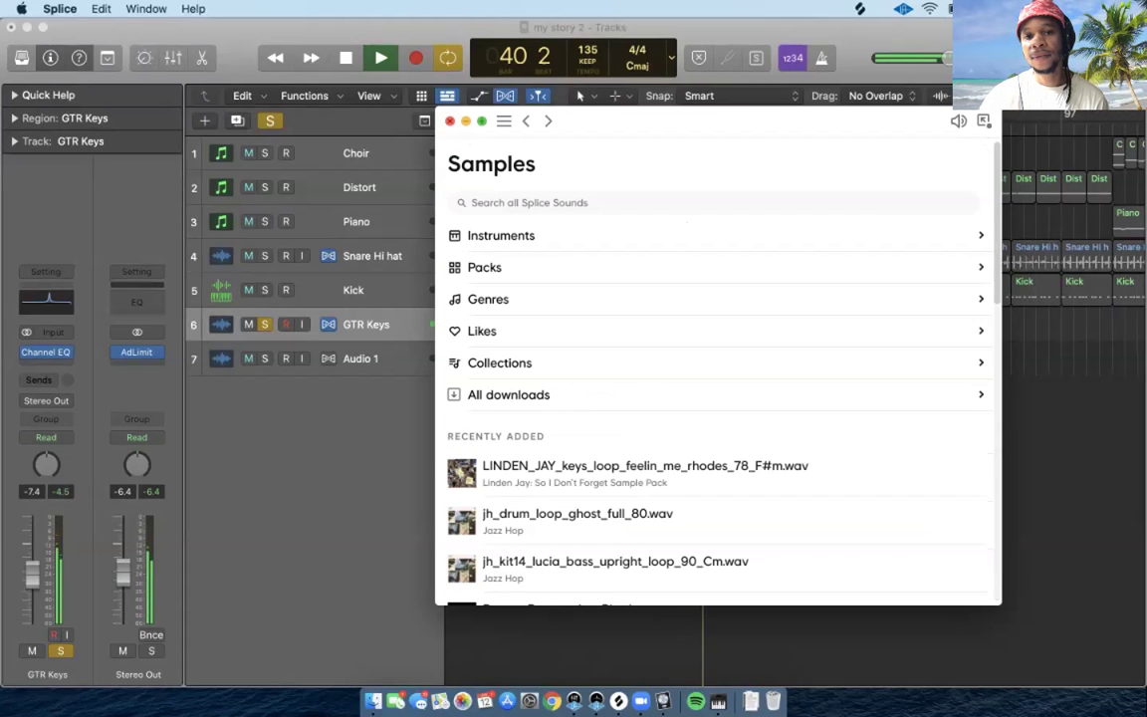
pyautogui.press('super+h')
pyautogui.press('space')
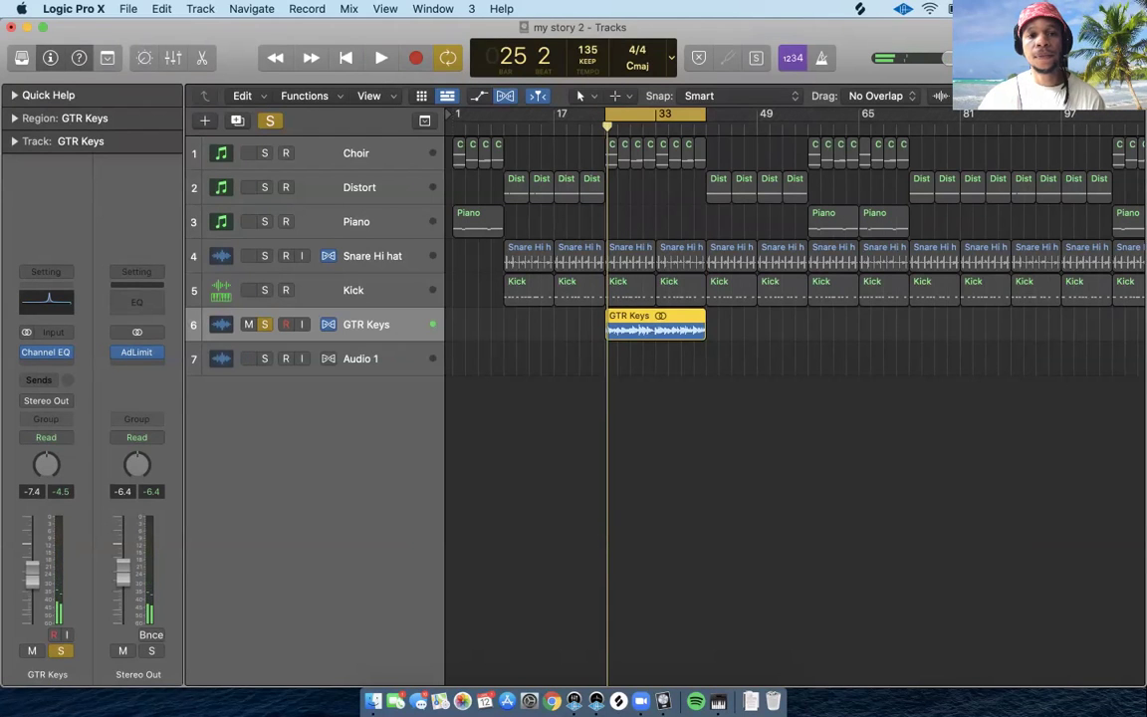
# Unsolo GTR Keys, extend the cycle region to start at bar 1, and start playback
pyautogui.press('s')
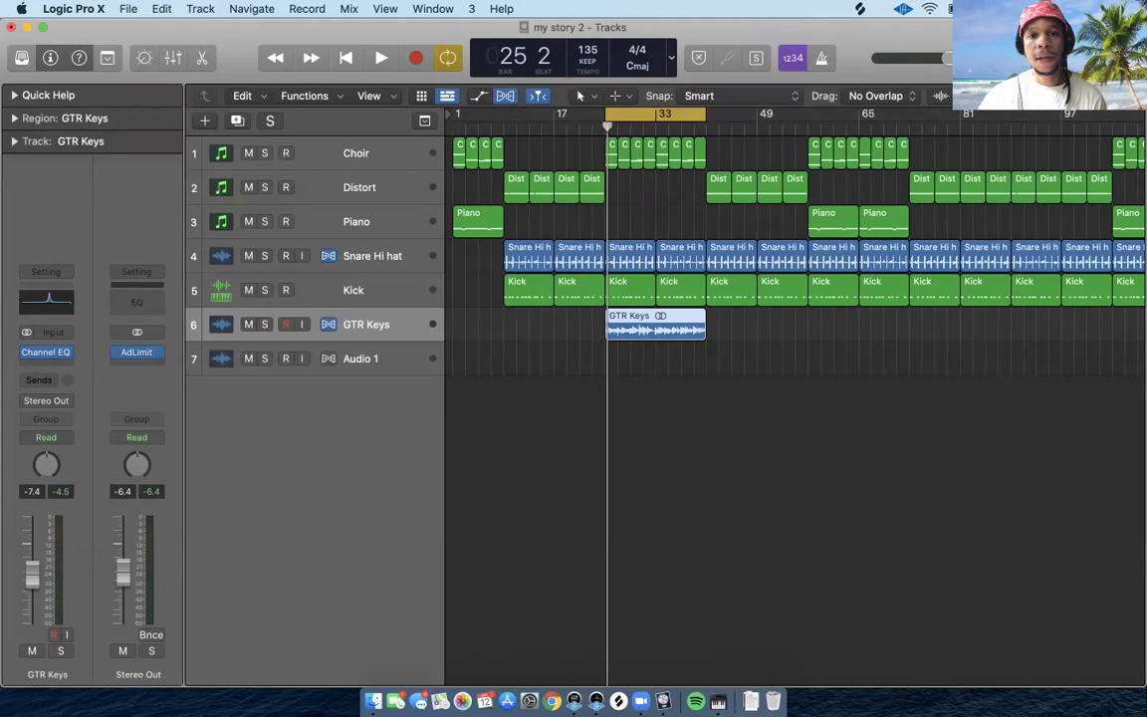
pyautogui.moveTo(607, 115); pyautogui.dragTo(456, 114)
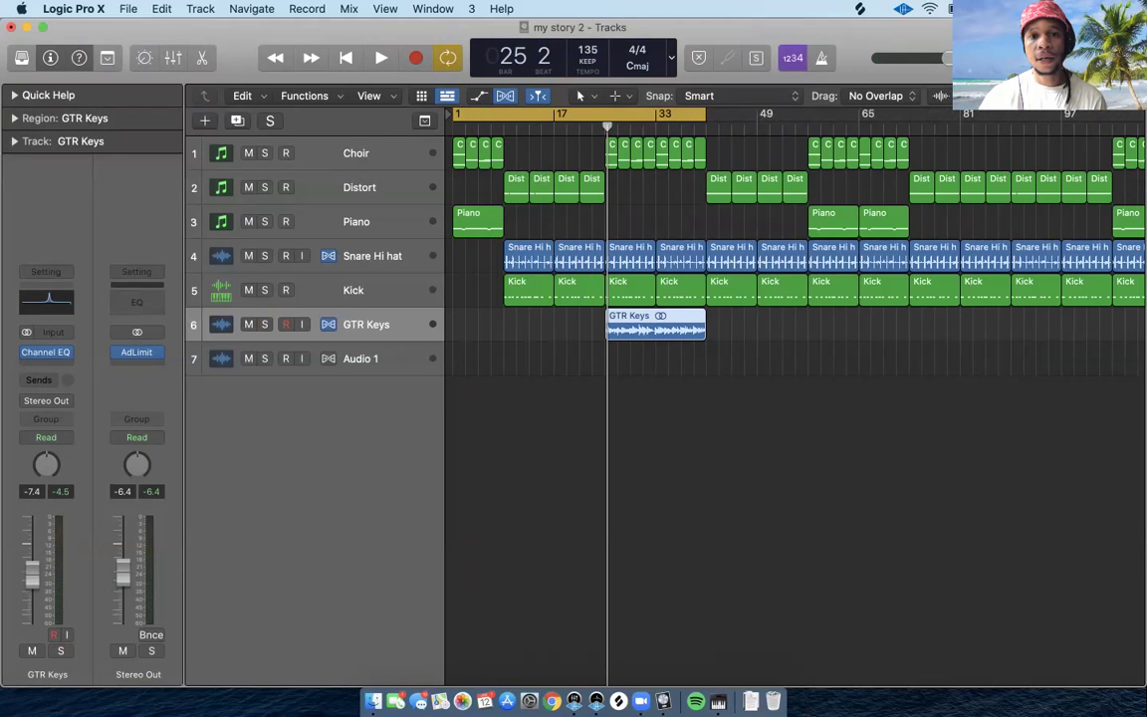
pyautogui.press('space')
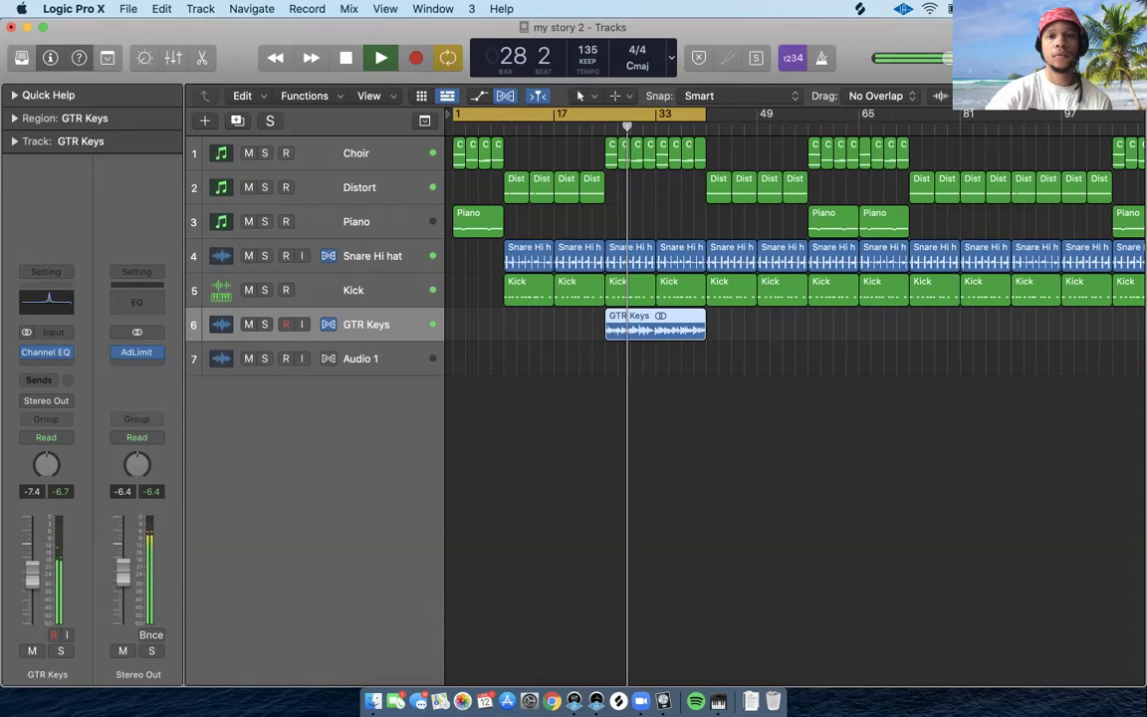
# Turn off Cycle so playback runs past bar 41, then stop at bar 44
pyautogui.press('c')
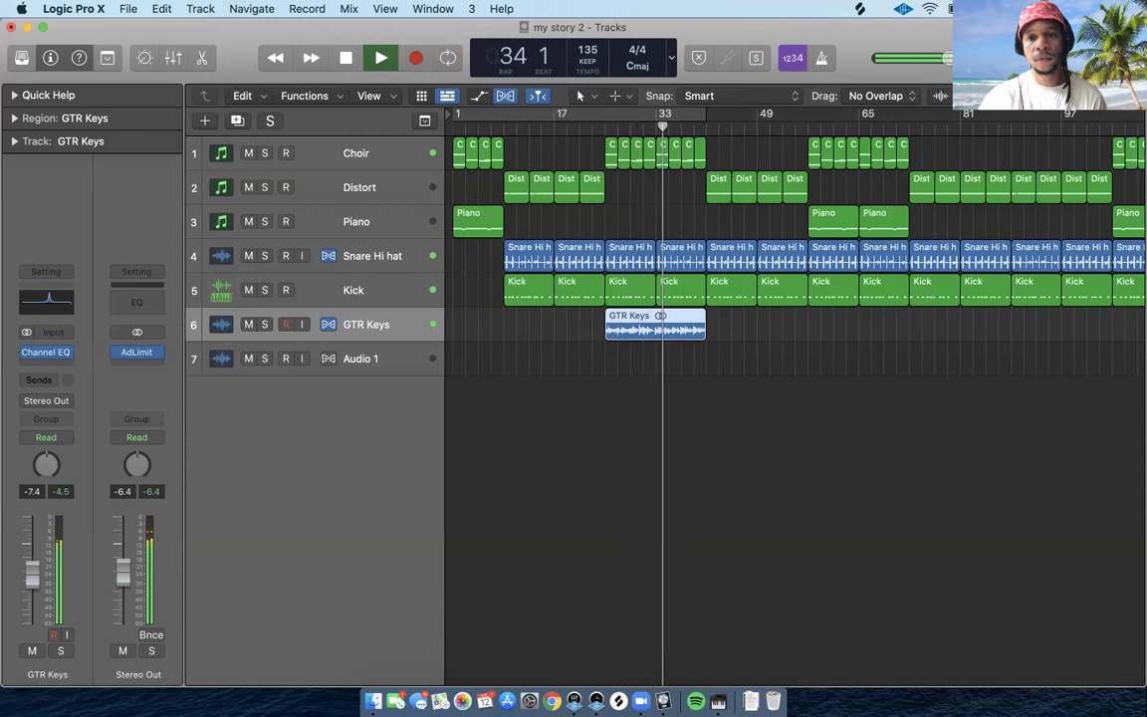
pyautogui.hscroll(2, 797, 298)
pyautogui.hscroll(3, 796, 298)
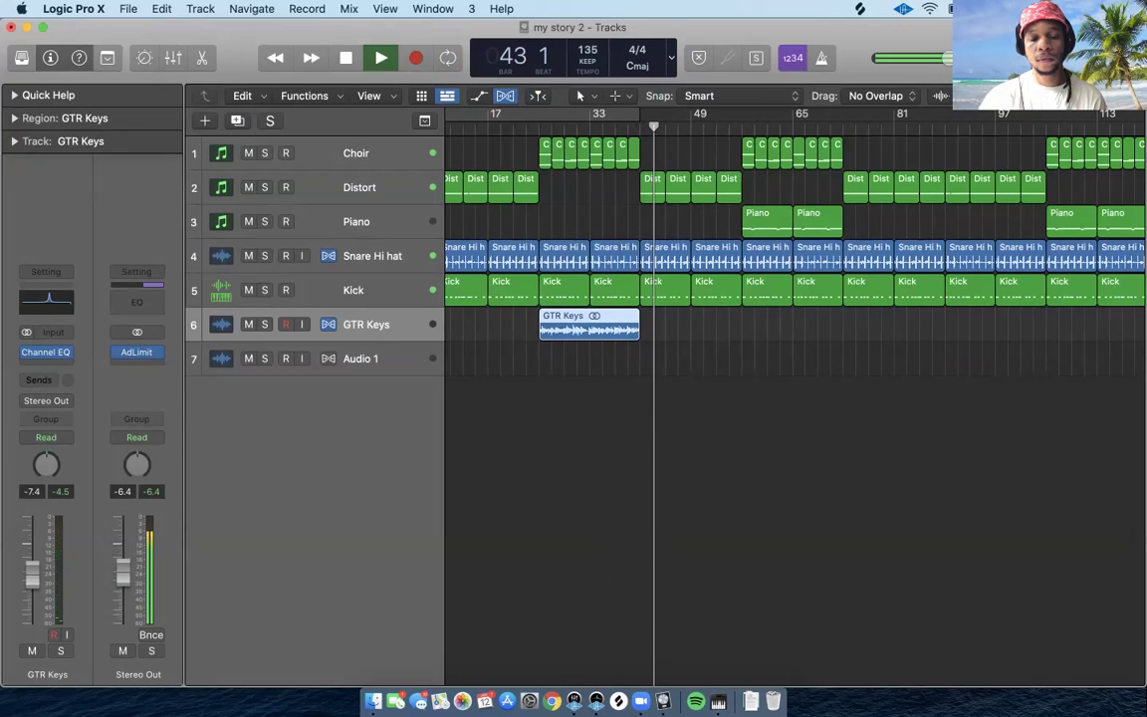
pyautogui.press('space')
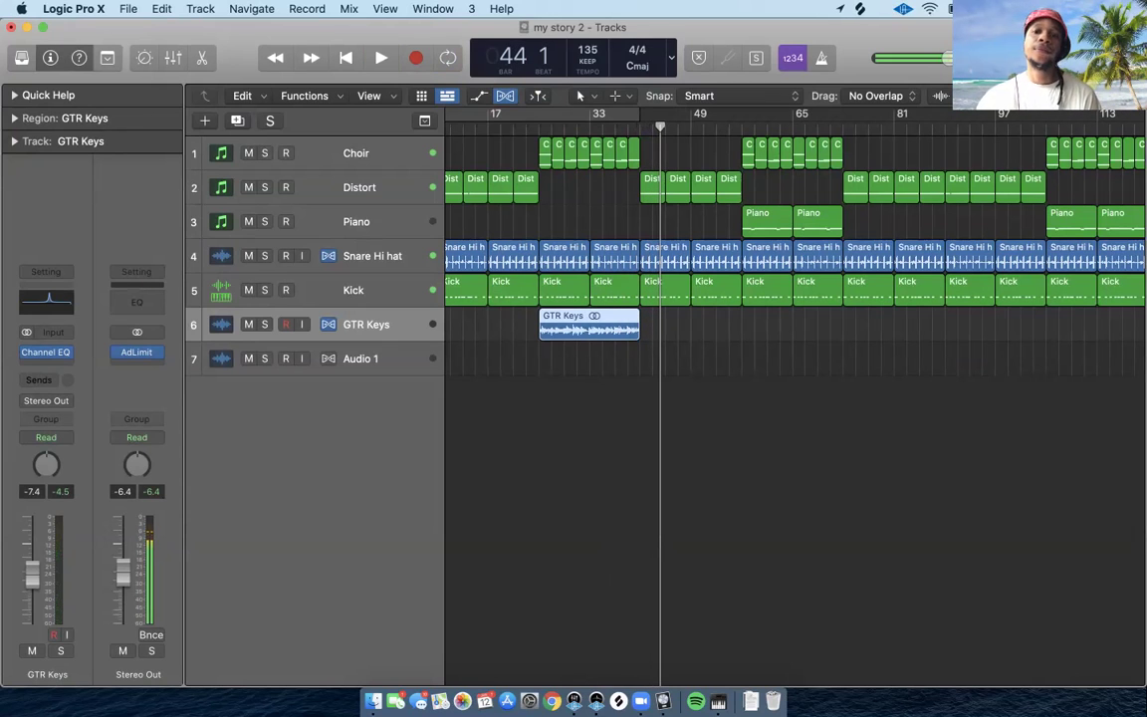
pyautogui.press('Return')
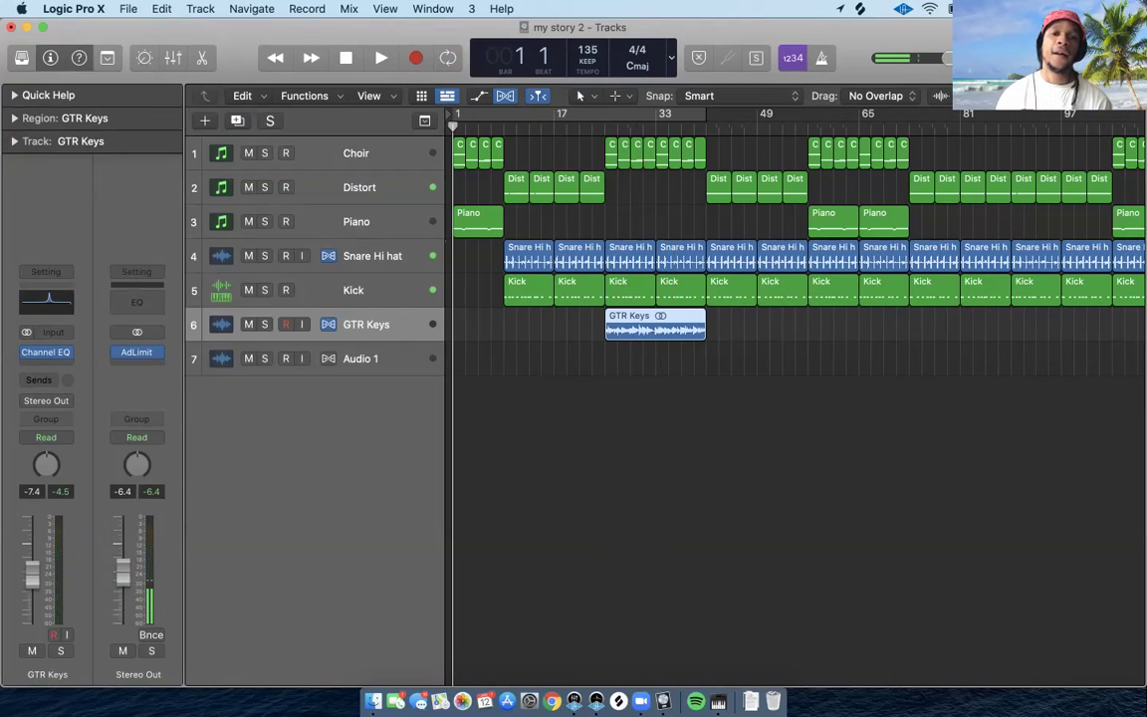